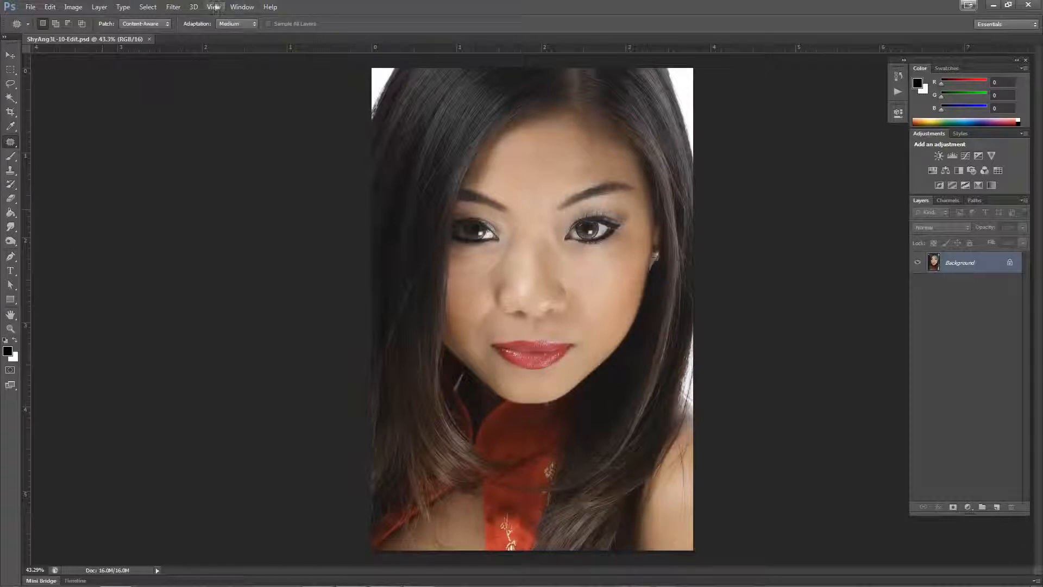
Open the Imagenomic Portraiture filter on the portrait's Background layer.
click(169, 7)
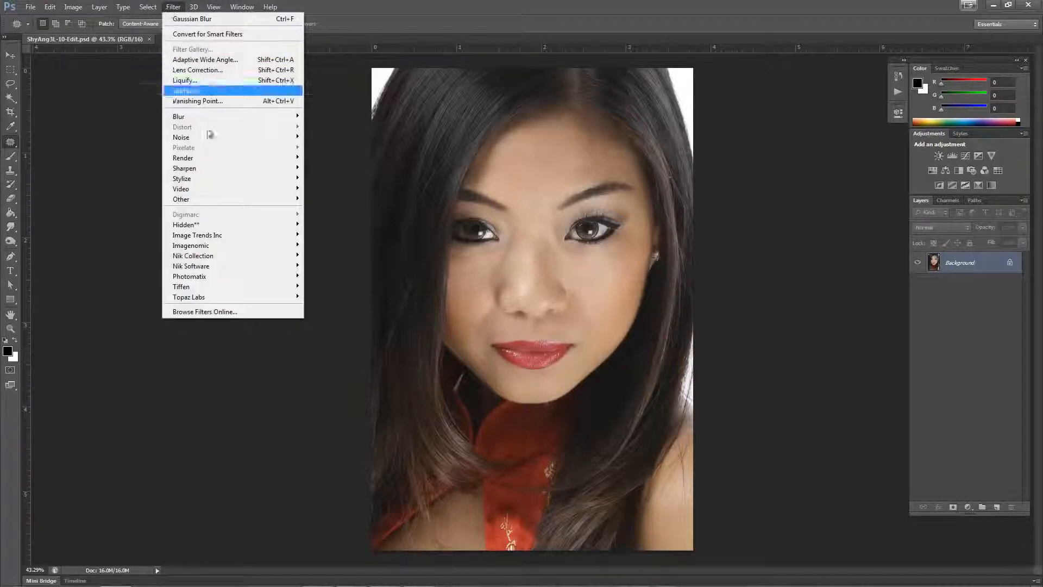
mouse_move(209, 281)
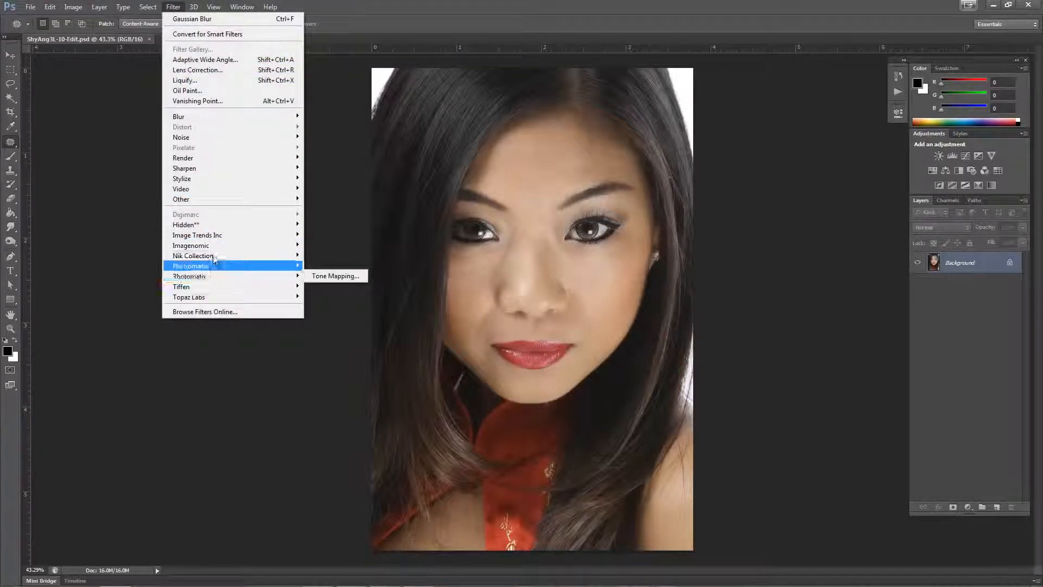
mouse_move(239, 247)
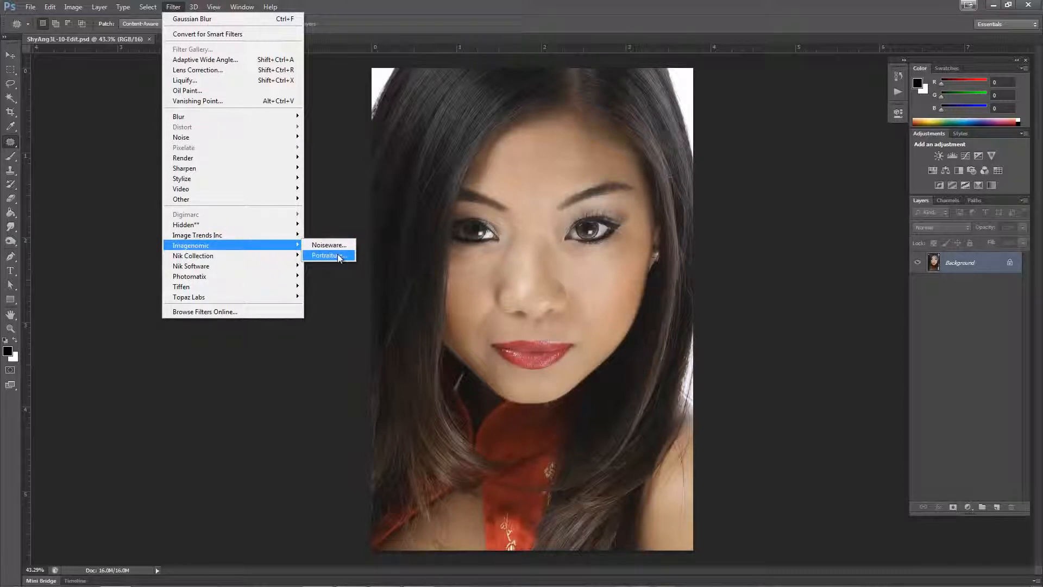
click(338, 256)
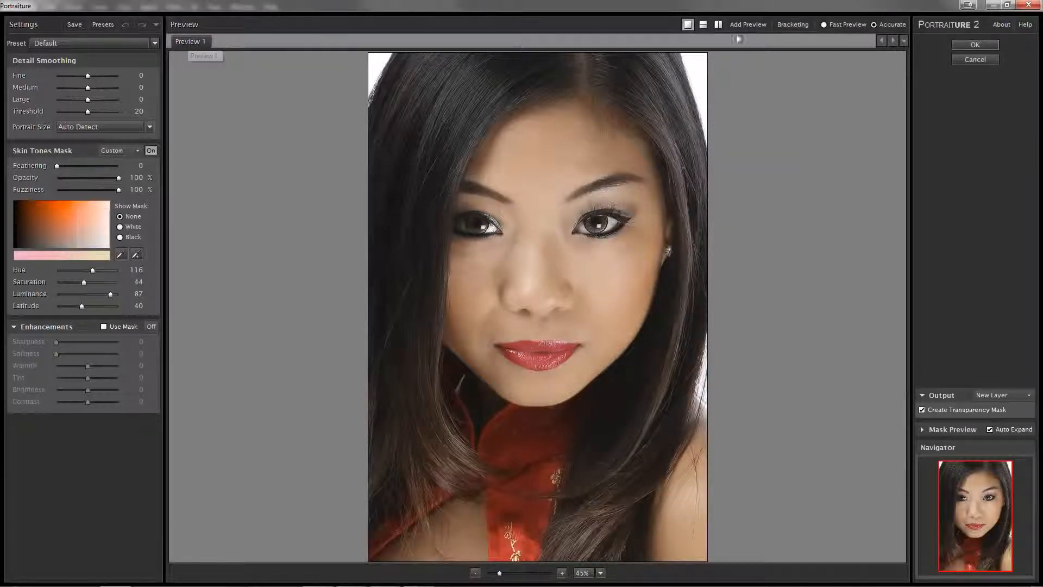
Compare the stacked, side-by-side and single preview layouts, ending with the side-by-side before-and-after view.
click(703, 25)
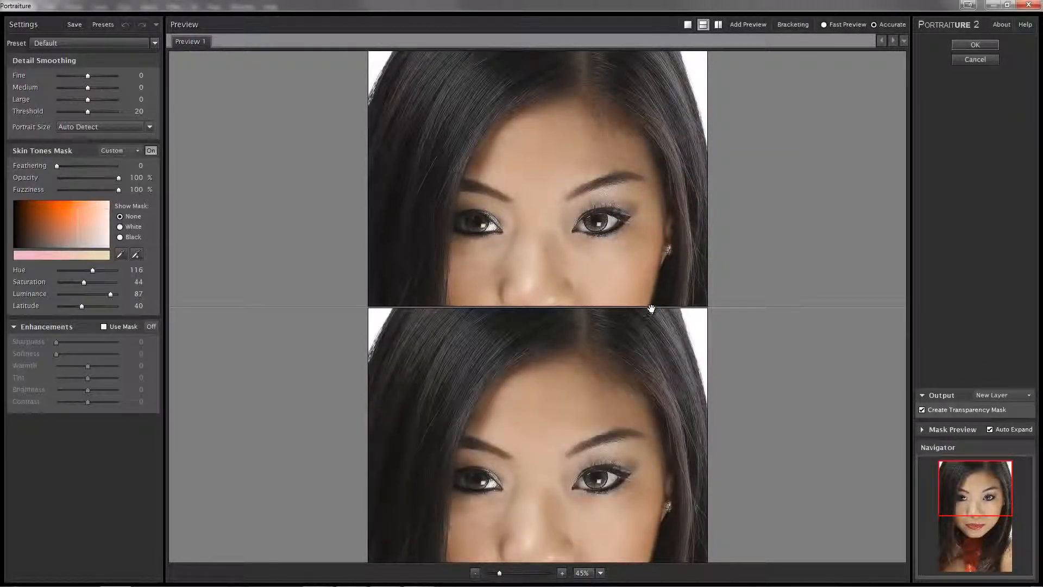
click(718, 24)
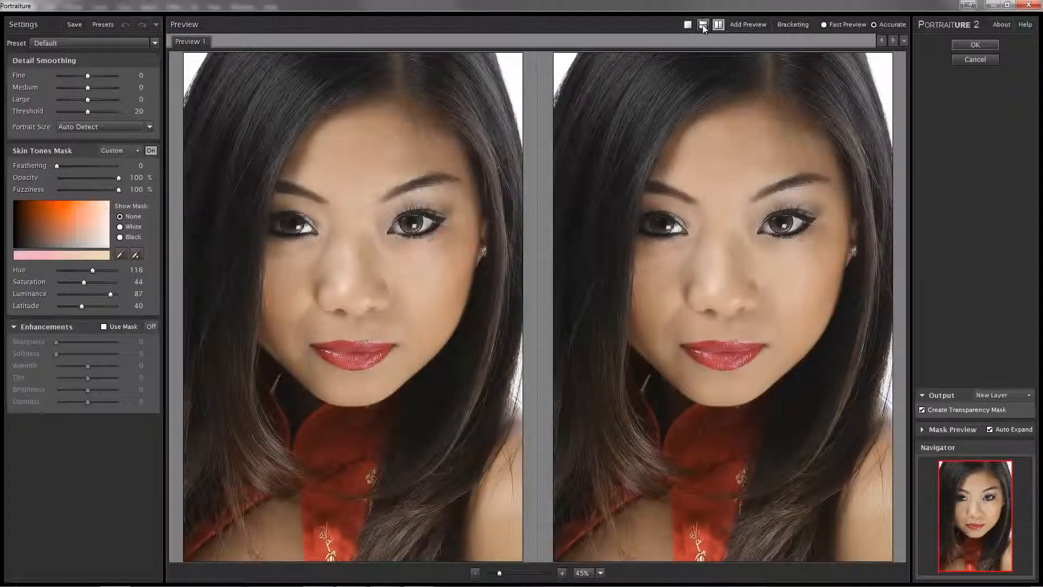
click(688, 25)
click(718, 24)
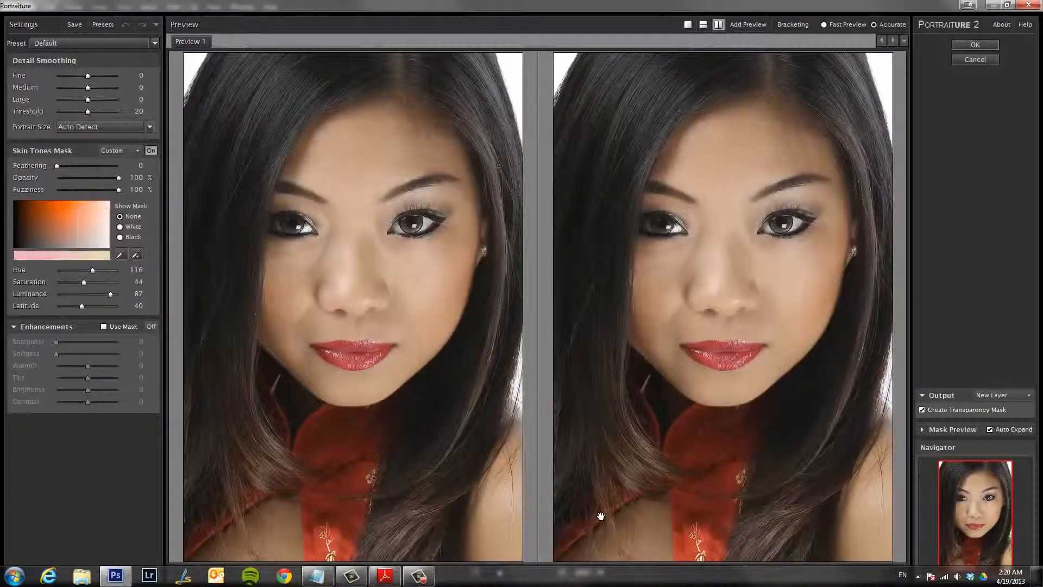
Compare the original and smoothed face at 100% zoom and return the preview to Best Fit.
click(600, 573)
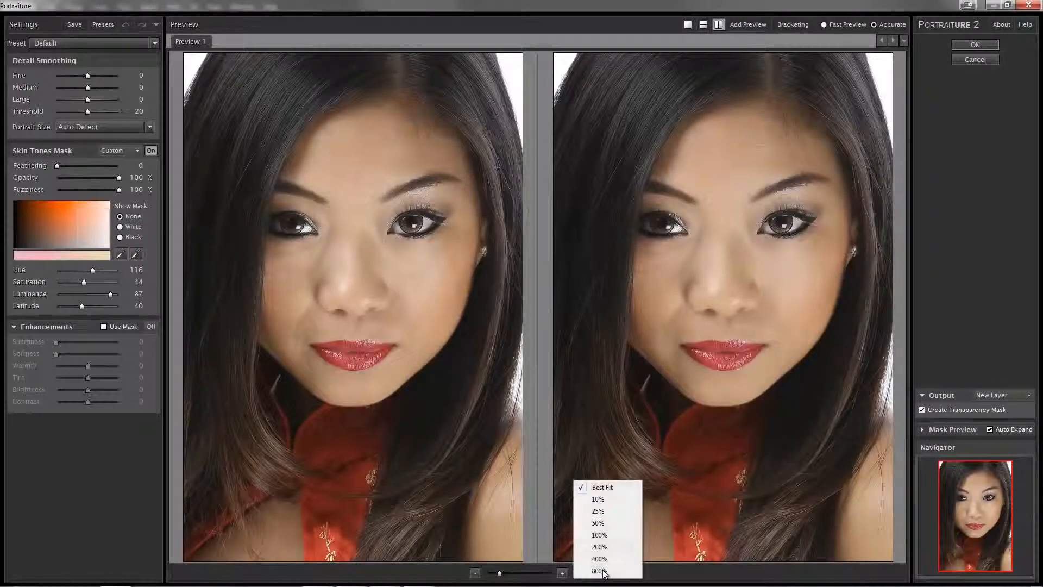
click(601, 537)
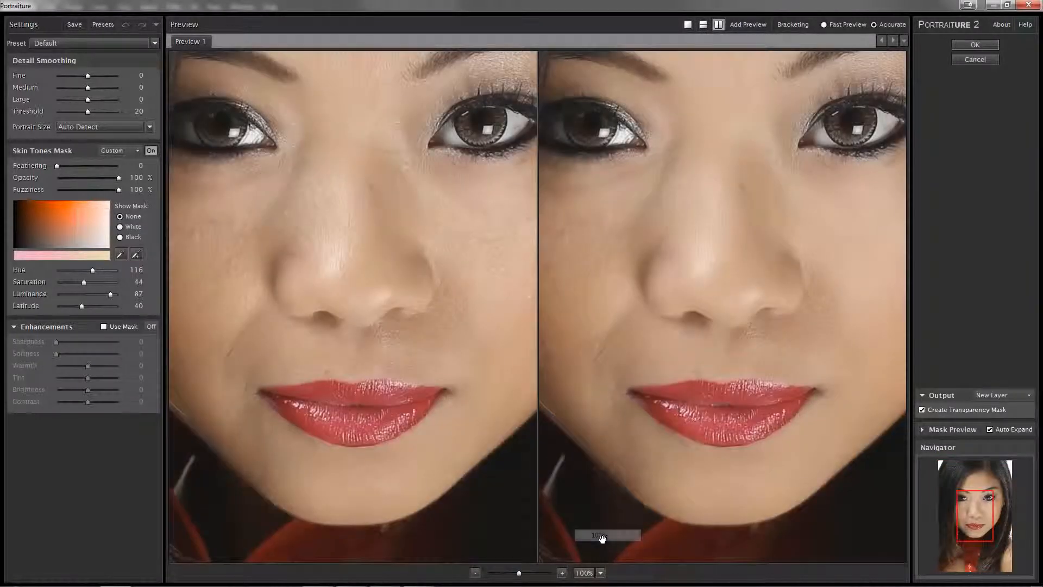
click(600, 573)
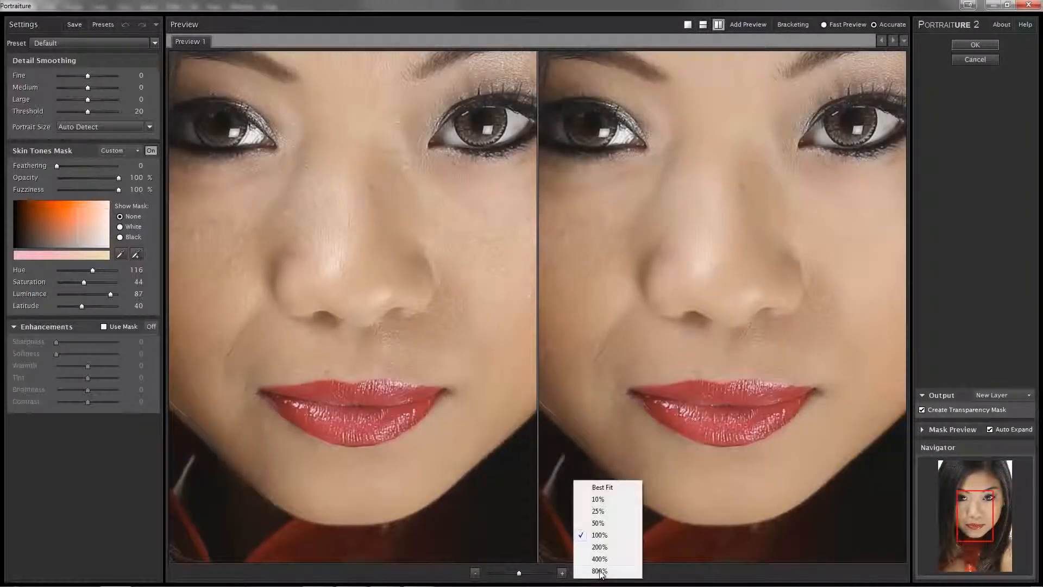
click(602, 487)
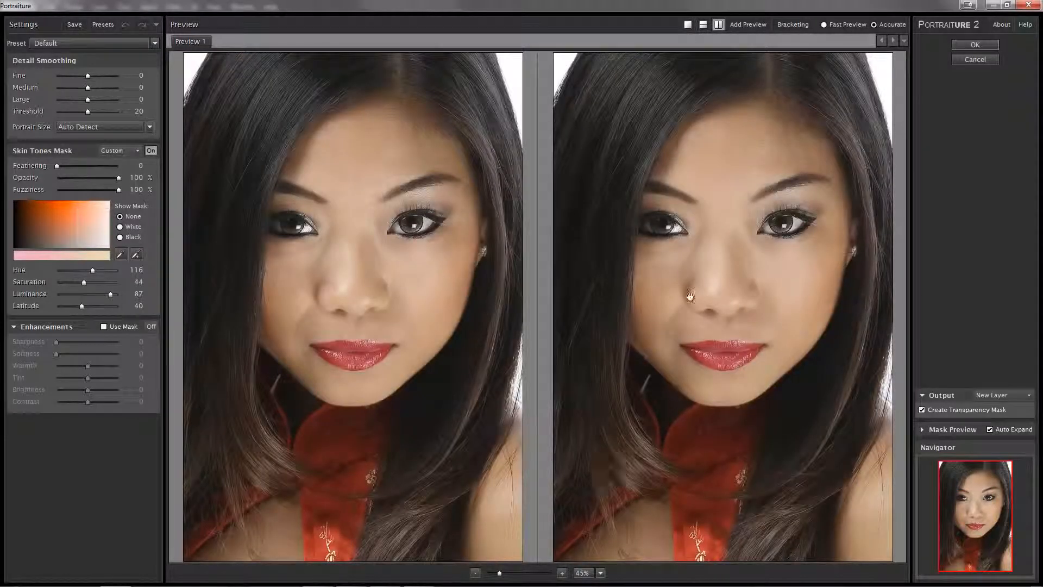
Switch to the single preview and set the Skin Tones Mask to Auto.
click(689, 27)
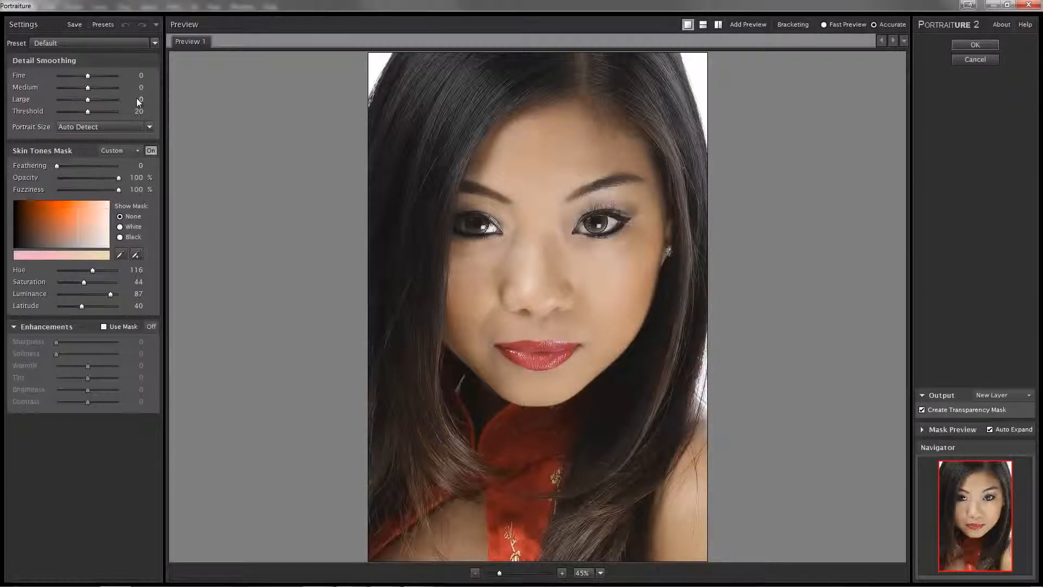
click(139, 151)
click(135, 173)
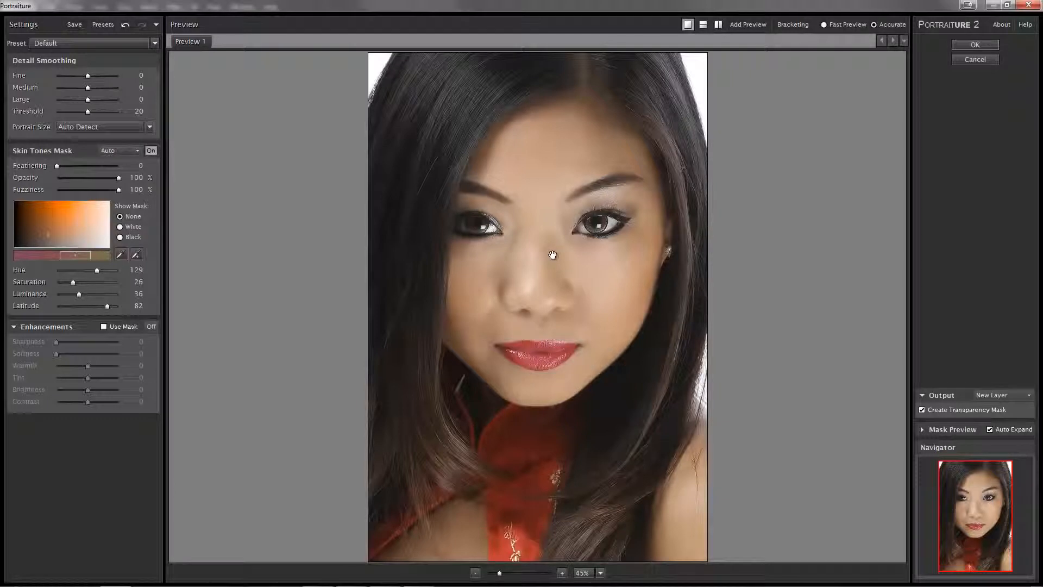
Inspect the smoothing on the face's skin against the original at 100% zoom, and set the preview to 50%.
click(602, 573)
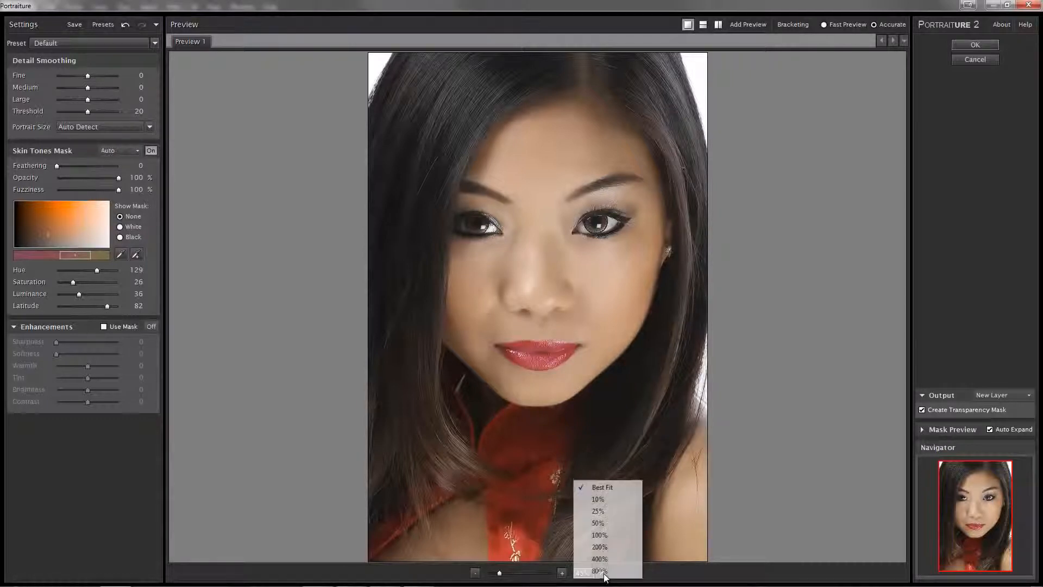
click(607, 534)
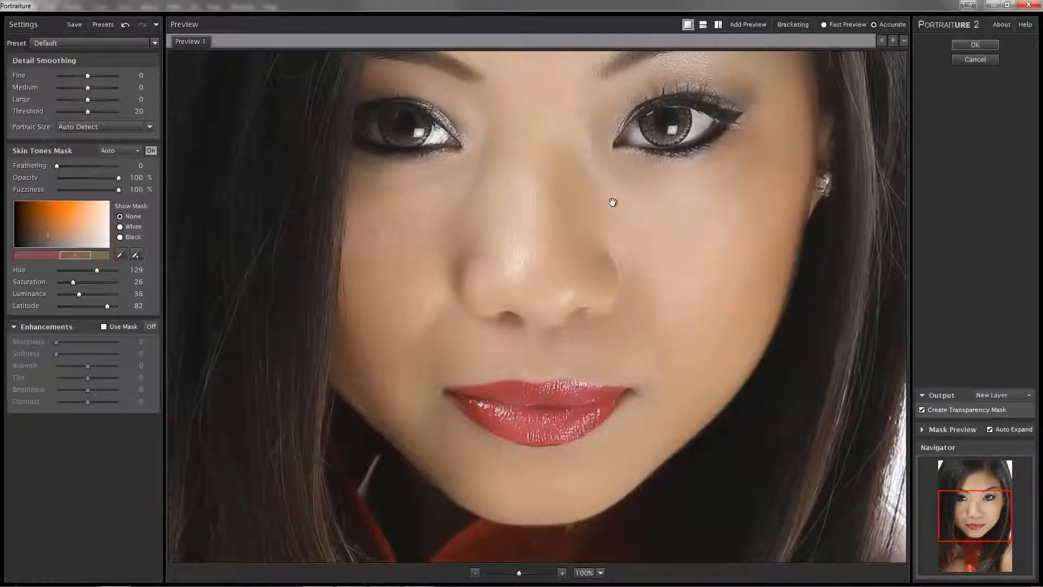
drag(612, 202, 580, 270)
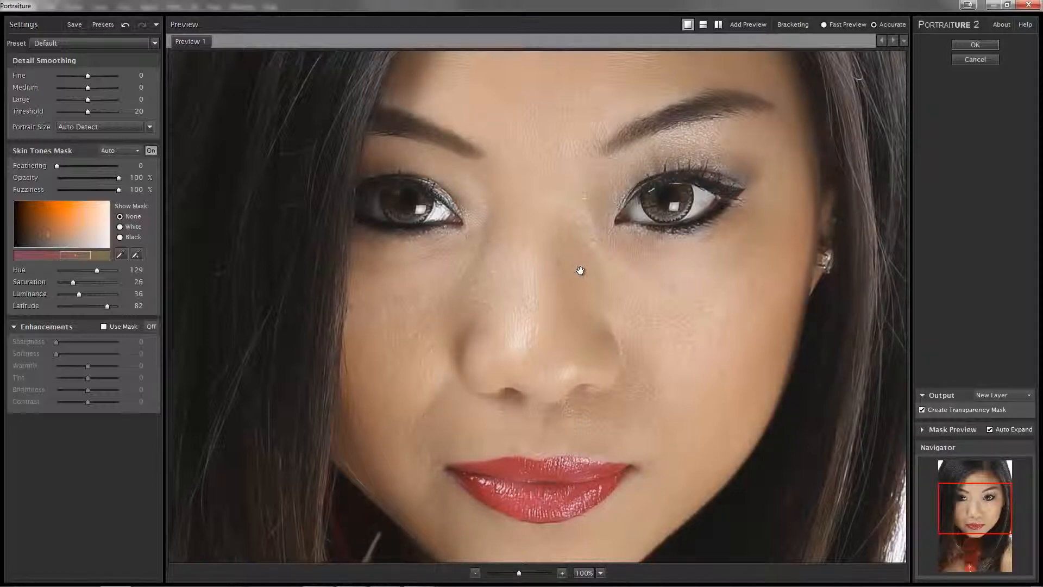
scroll(580, 271, down, 7)
scroll(580, 270, up, 11)
scroll(580, 270, down, 6)
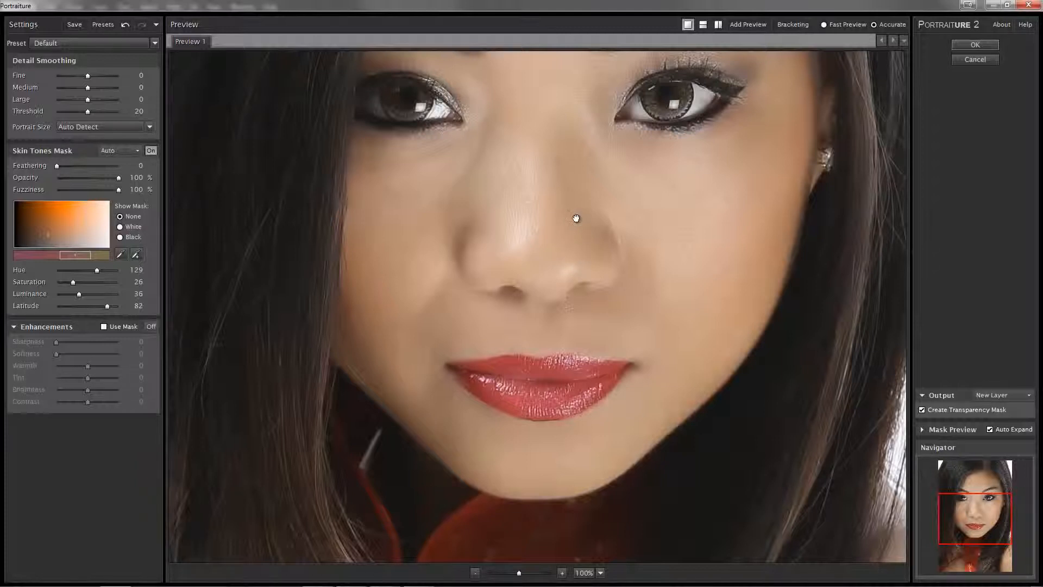
drag(575, 217, 575, 249)
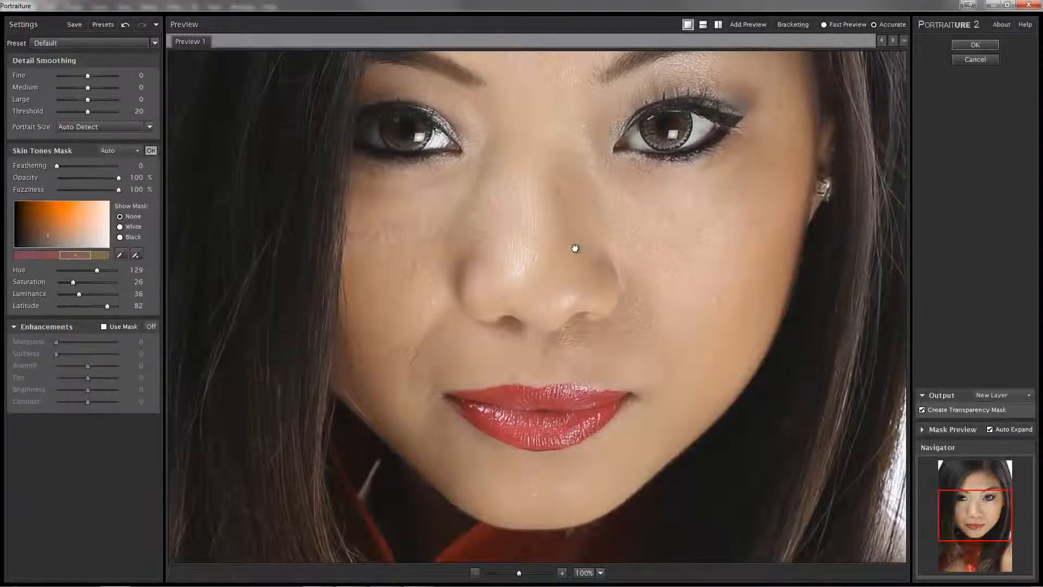
drag(574, 248, 579, 291)
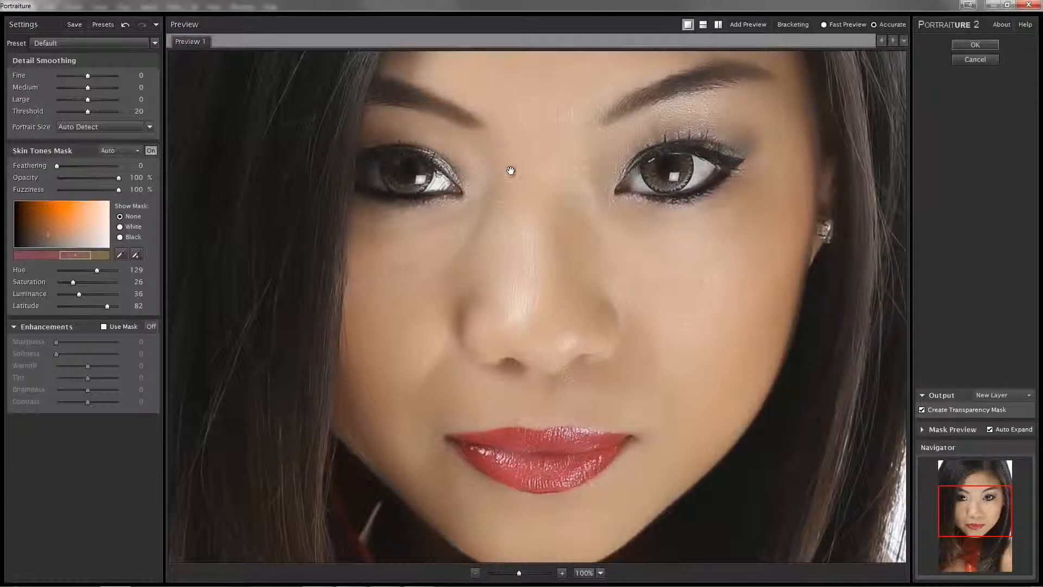
drag(507, 121, 517, 147)
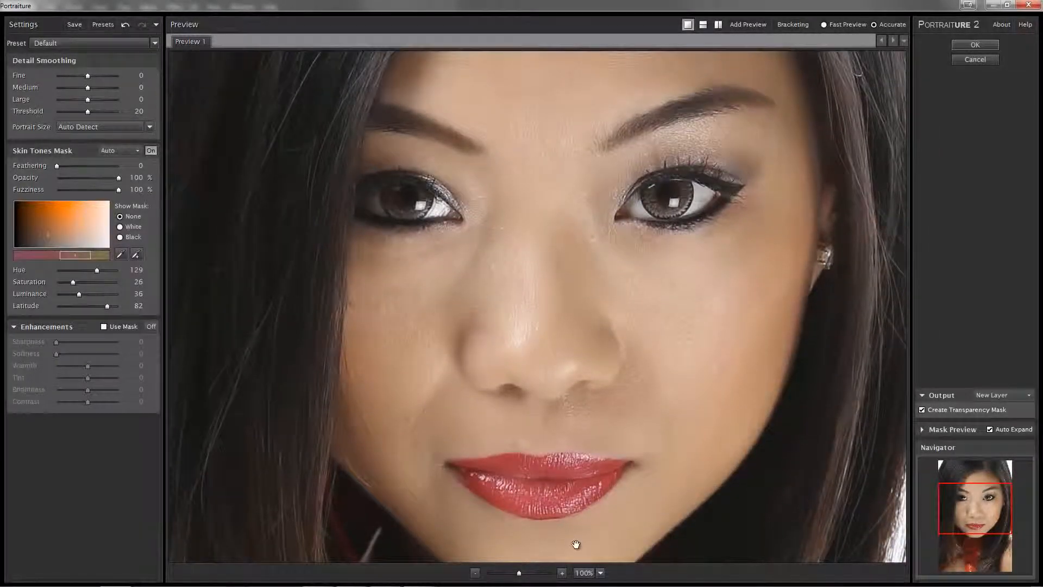
click(601, 573)
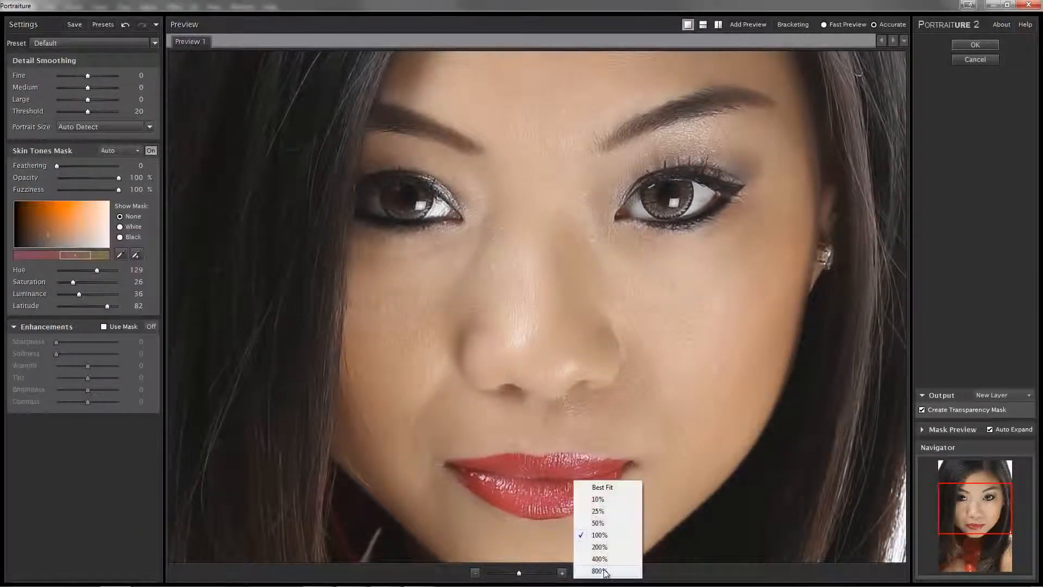
click(599, 523)
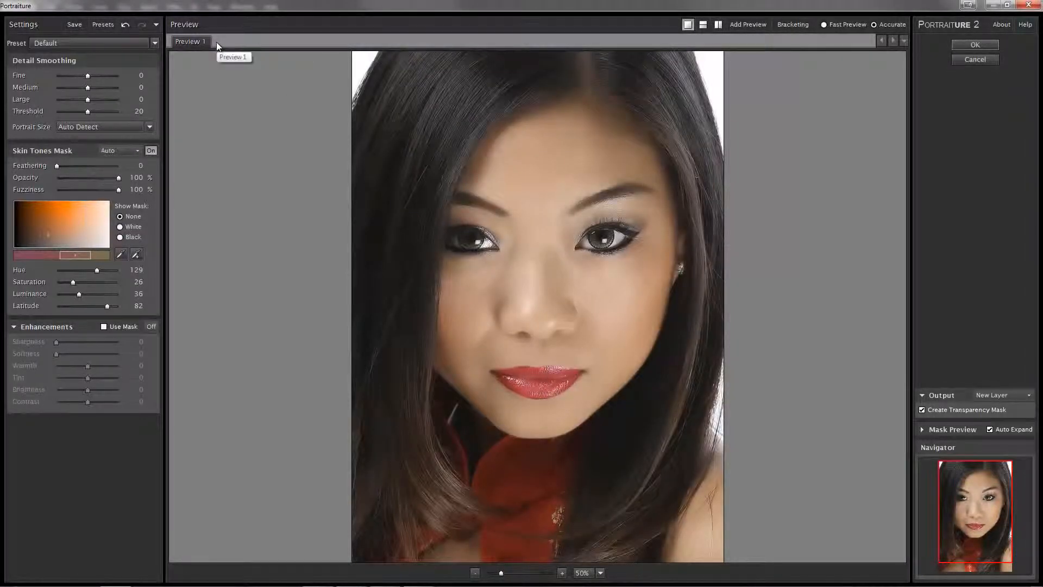
Add a second preview, activate the skin tone eyedropper and turn off Auto Expand for the mask preview.
click(750, 25)
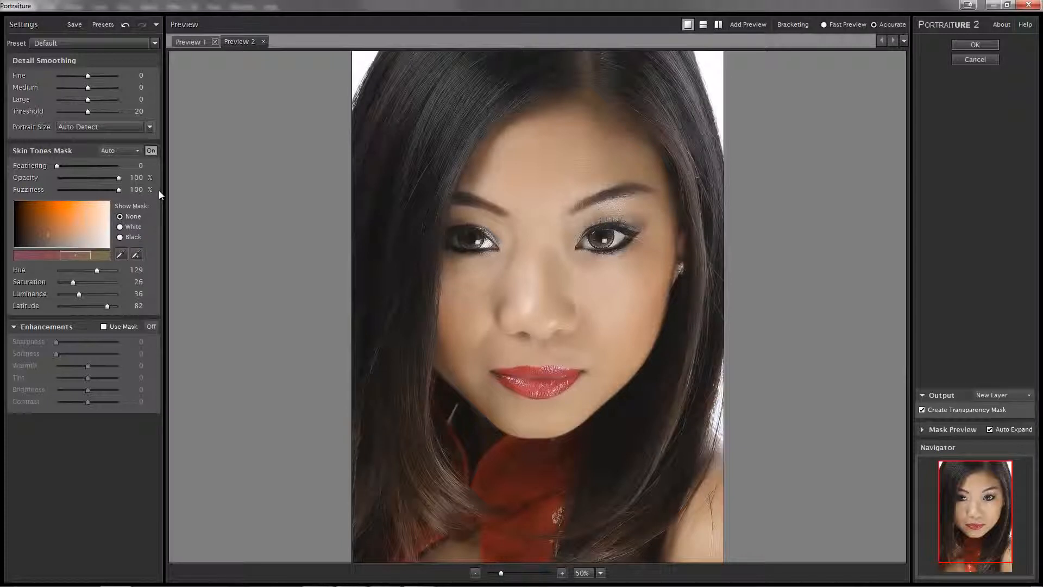
click(122, 255)
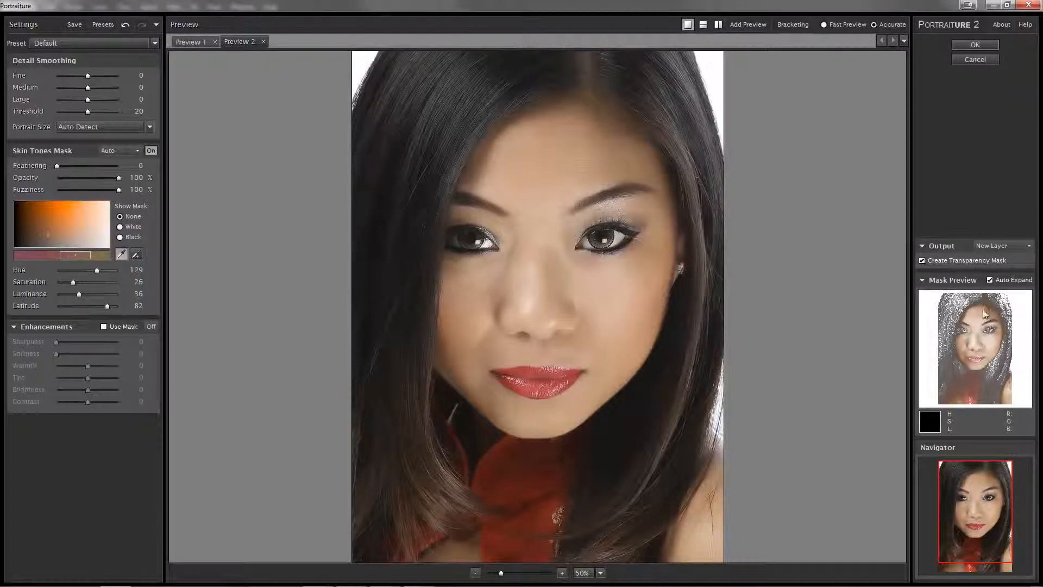
click(991, 280)
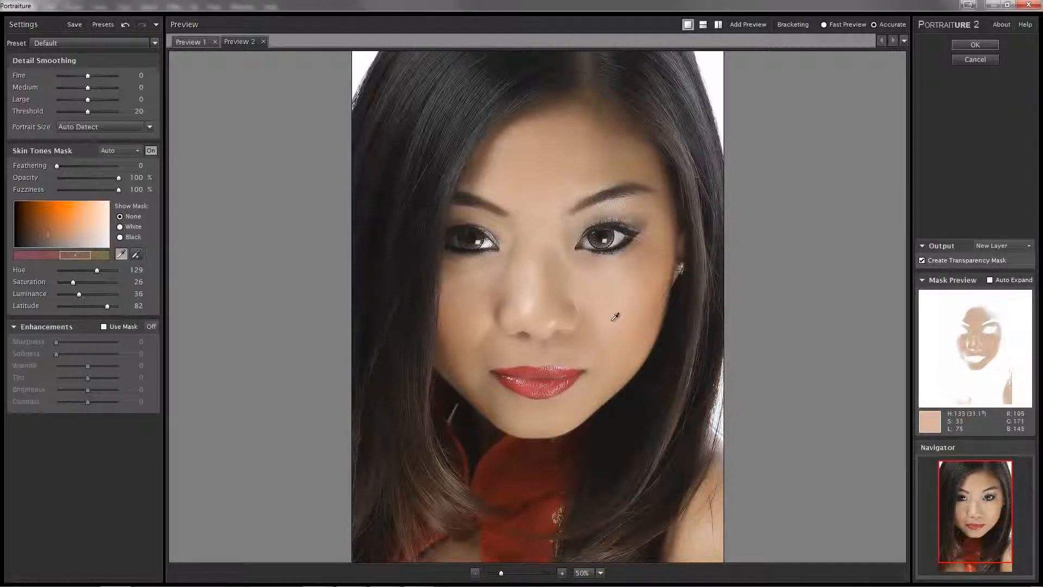
Sample the skin tone on the cheek for the custom mask and refine it with a second sample just below the eye.
click(615, 316)
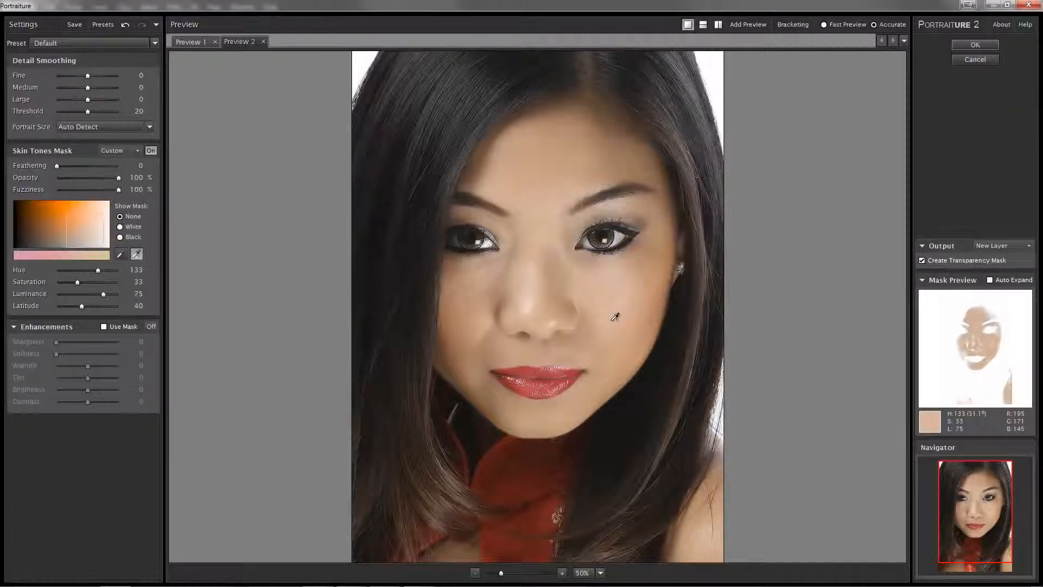
click(136, 254)
click(617, 289)
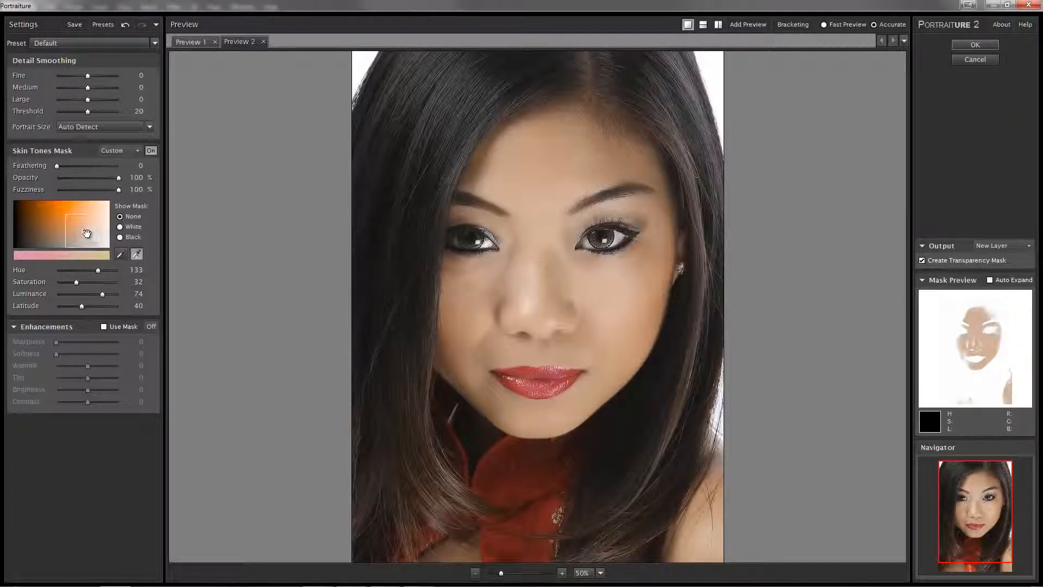
Try shifting the mask's colour range toward darker, more saturated orange, and undo that change.
drag(81, 226, 58, 218)
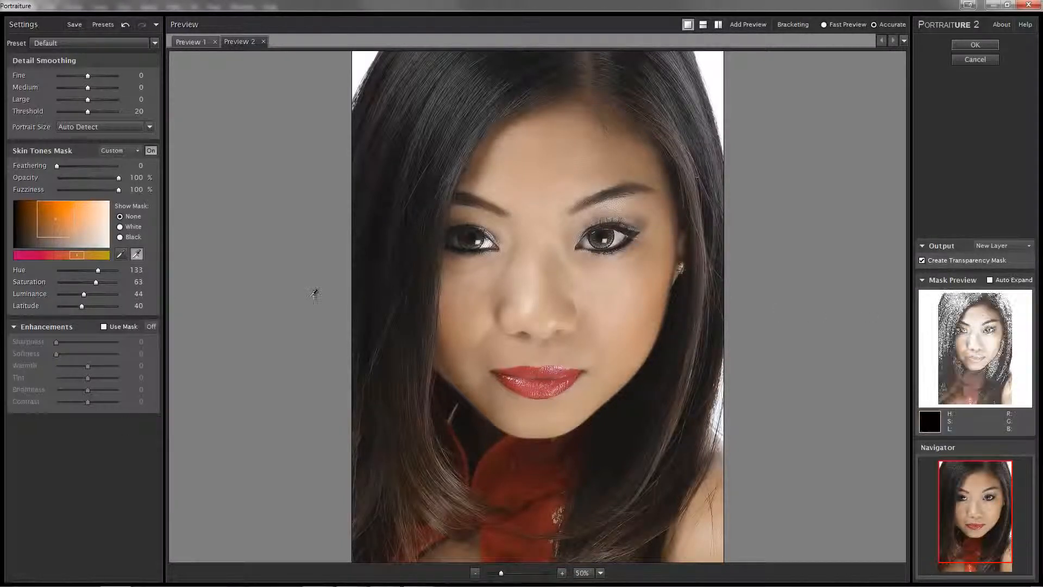
click(125, 25)
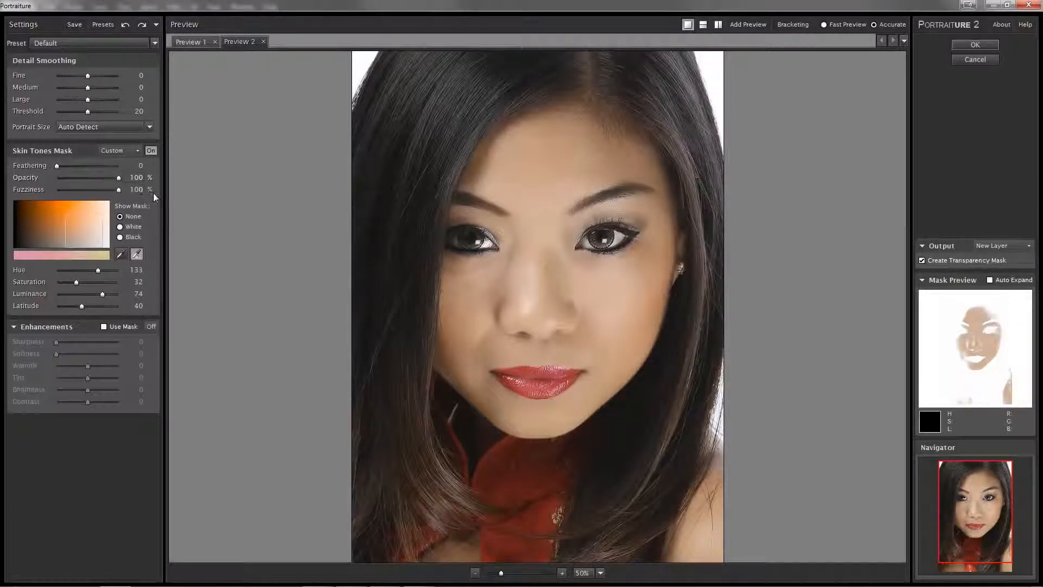
Examine the skin tone mask against white and black backgrounds, and return Show Mask to None.
click(121, 227)
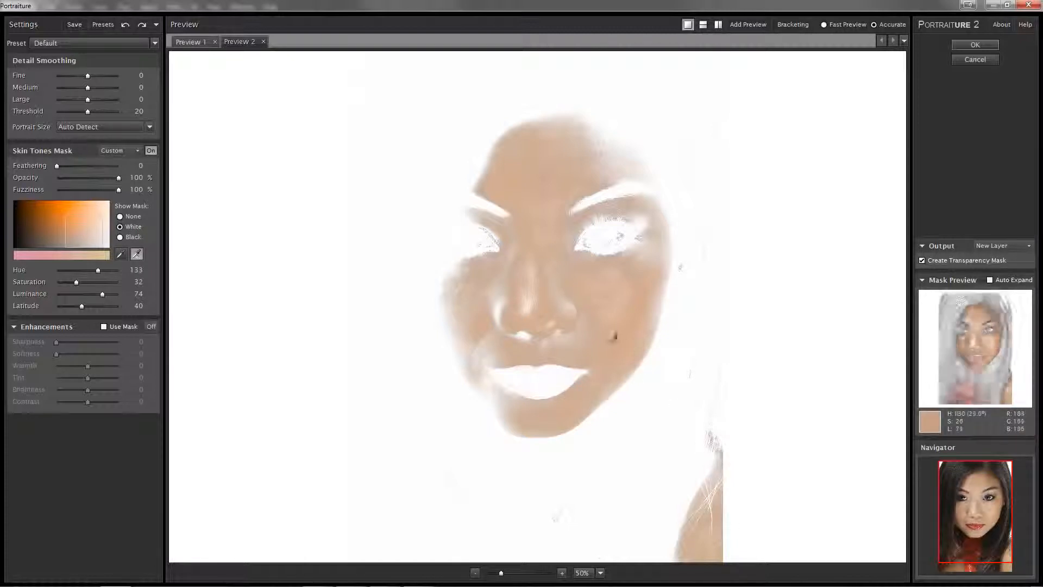
click(120, 237)
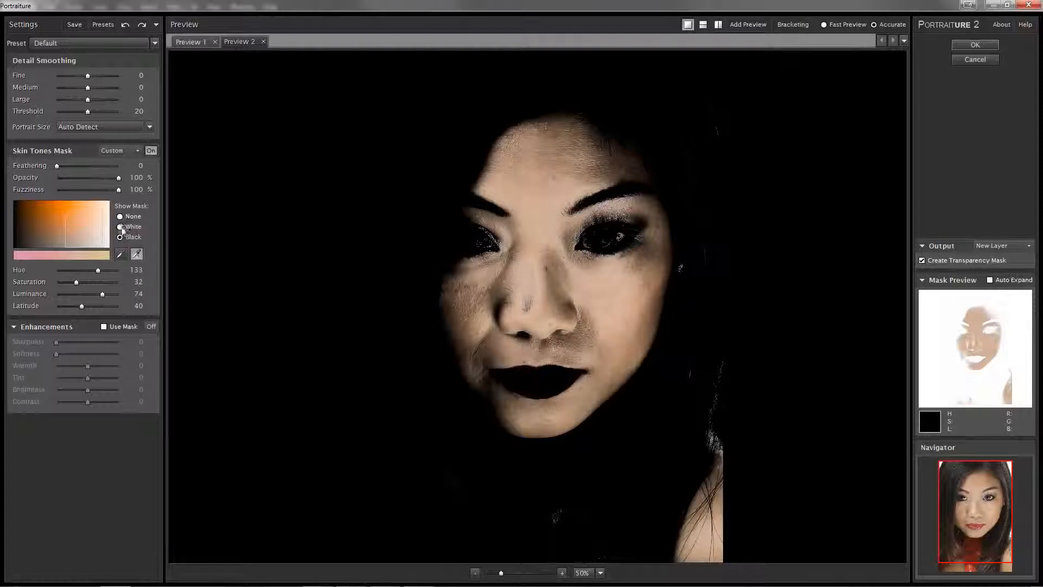
click(119, 216)
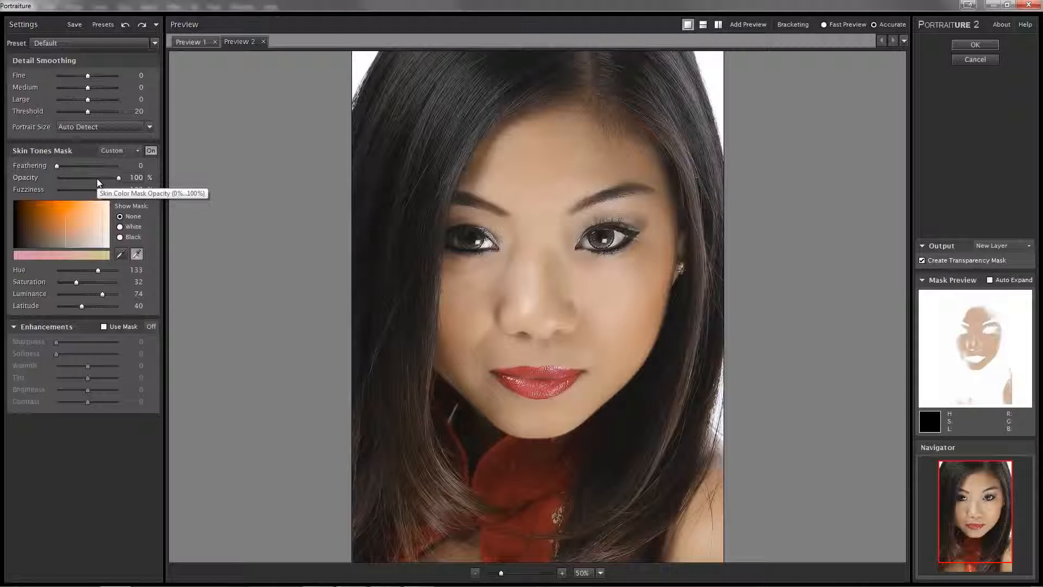
Show the mask on white, try Feathering at 100 on the Skin Tones Mask, and reset it to 0.
click(130, 227)
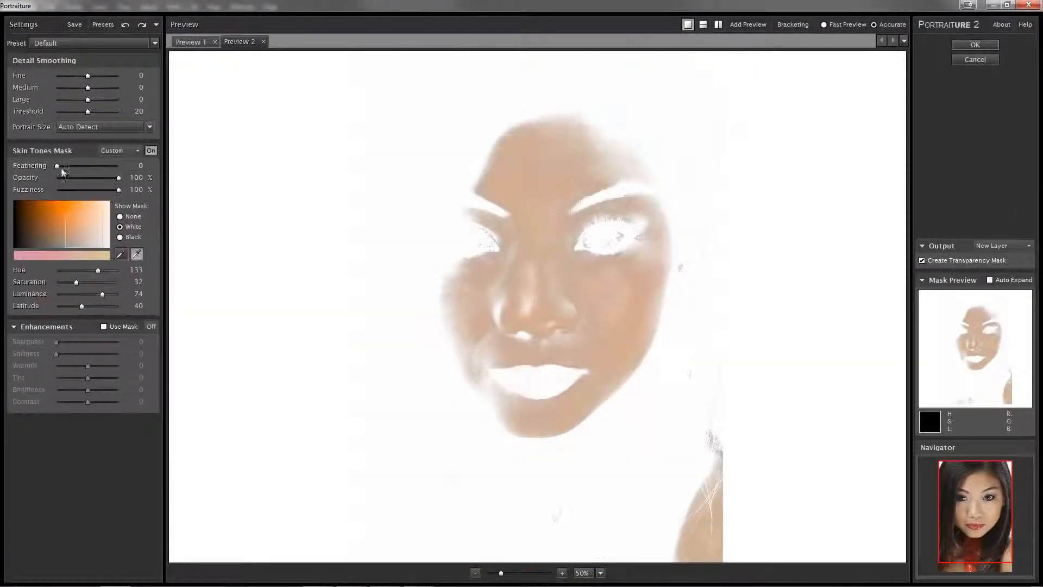
drag(55, 165, 120, 169)
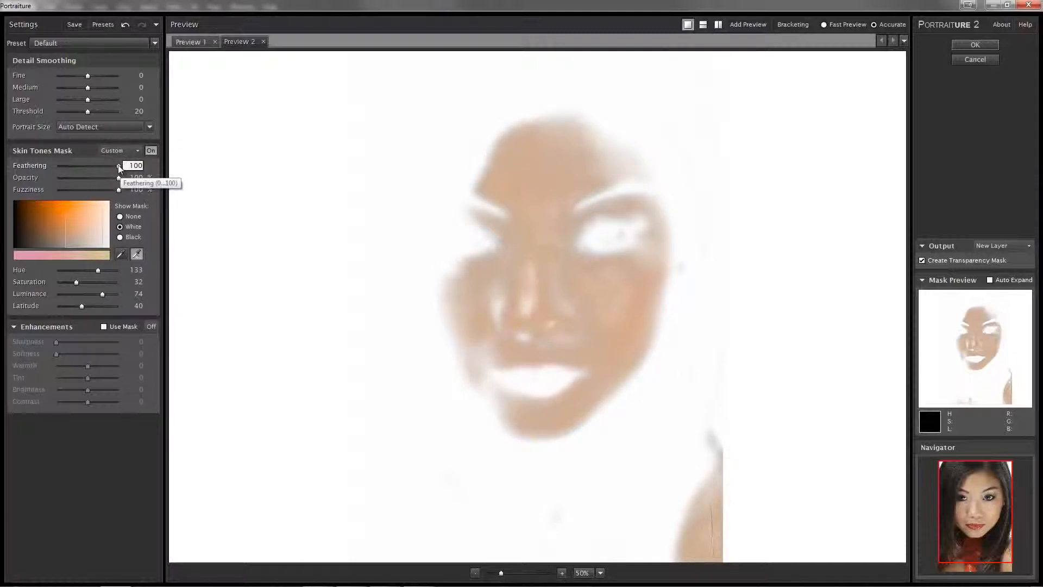
drag(119, 165, 45, 170)
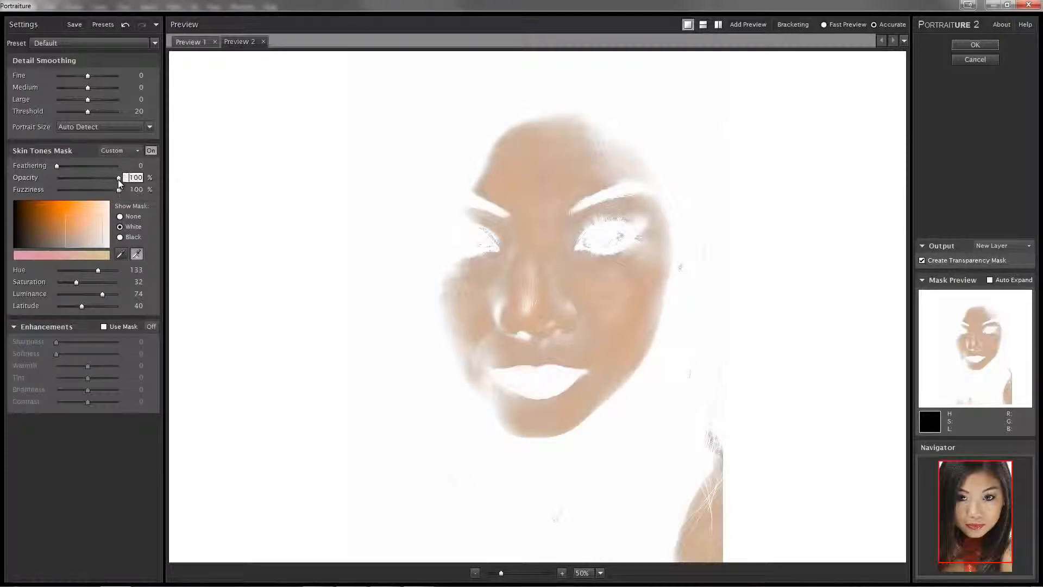
Try lowering the Skin Tones Mask's Opacity and Fuzziness, restoring each to 100%.
drag(119, 179, 103, 179)
drag(97, 178, 121, 182)
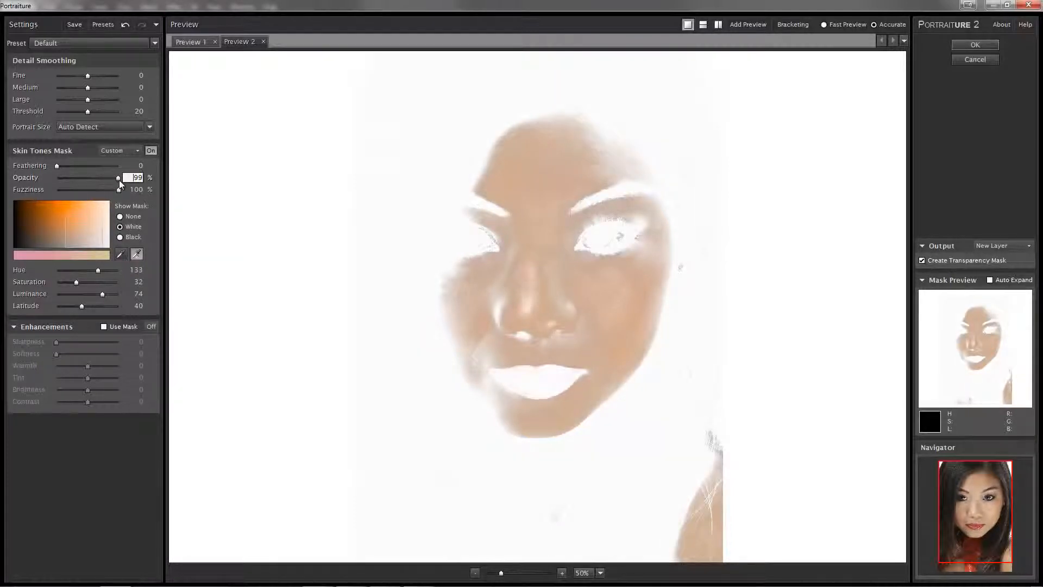
mouse_move(120, 178)
mouse_down()
mouse_move(77, 179)
mouse_move(120, 180)
mouse_up()
mouse_move(119, 190)
mouse_down()
mouse_move(81, 189)
mouse_move(103, 191)
mouse_up()
mouse_move(116, 190)
mouse_down()
mouse_move(61, 191)
mouse_move(115, 191)
mouse_up()
Set Show Mask to None and compare the Auto mask result in Preview 1 with the custom mask result in Preview 2.
click(123, 216)
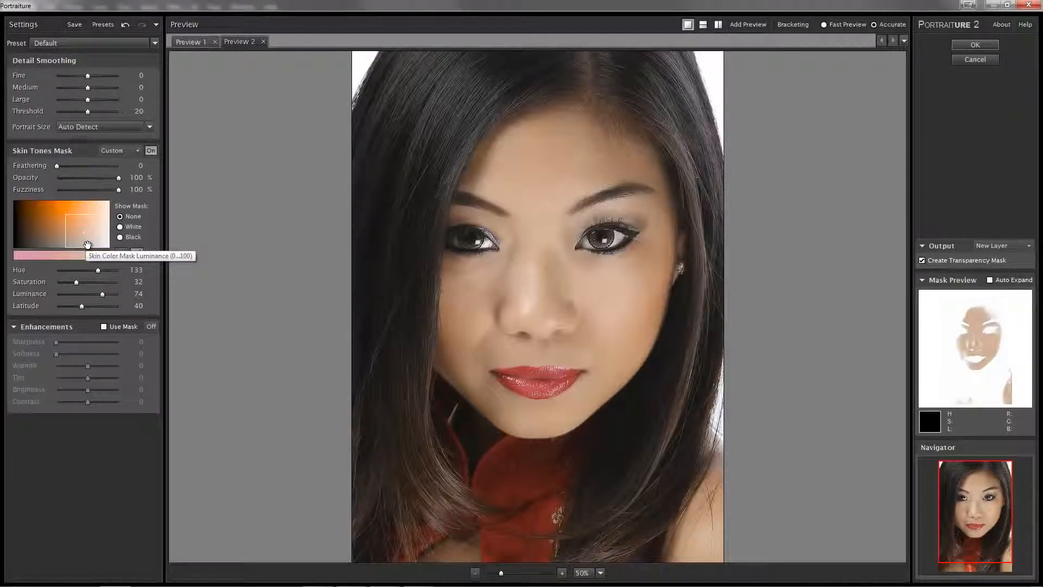
click(136, 253)
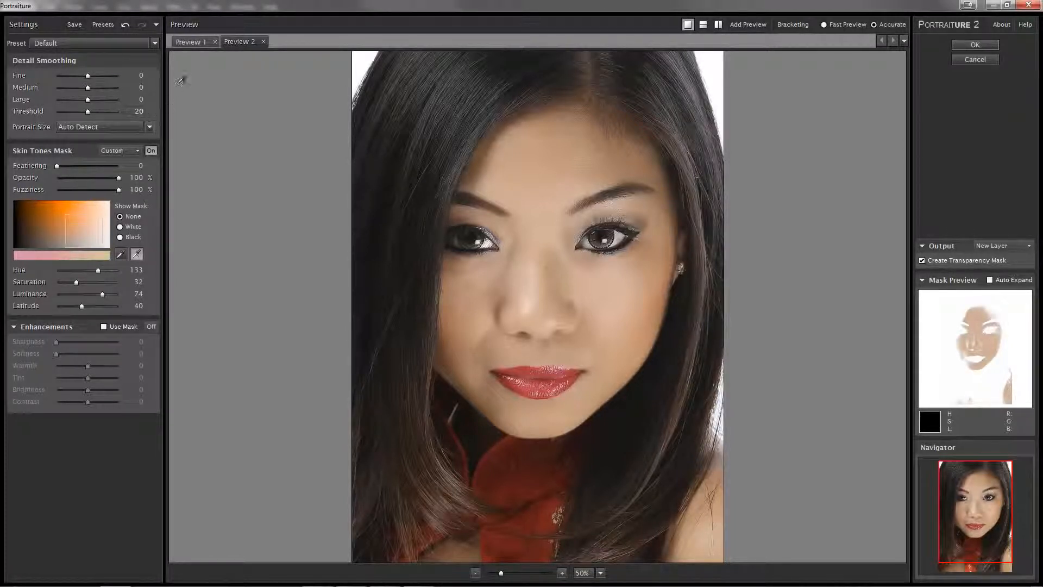
click(191, 44)
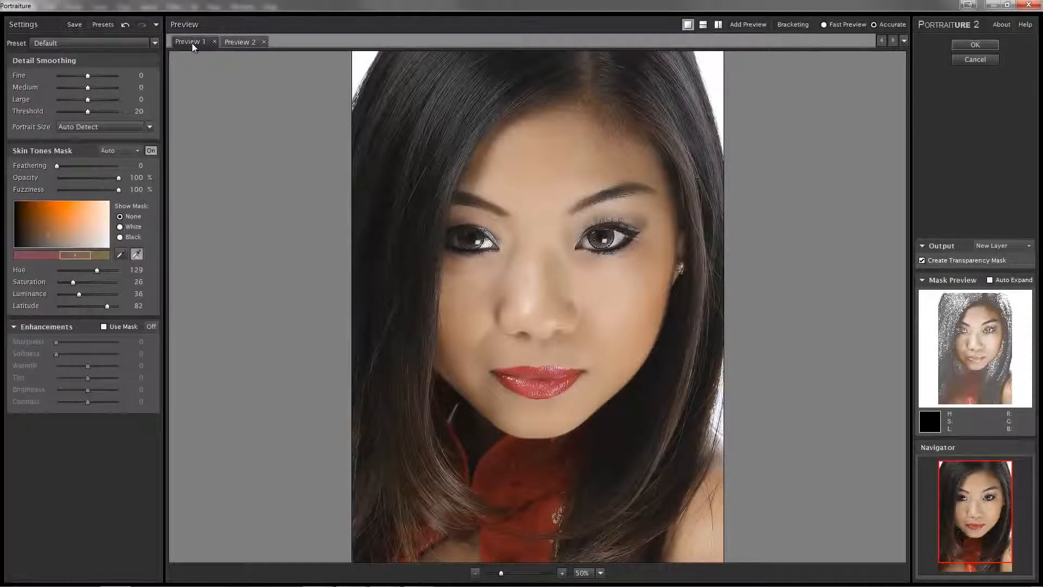
click(230, 42)
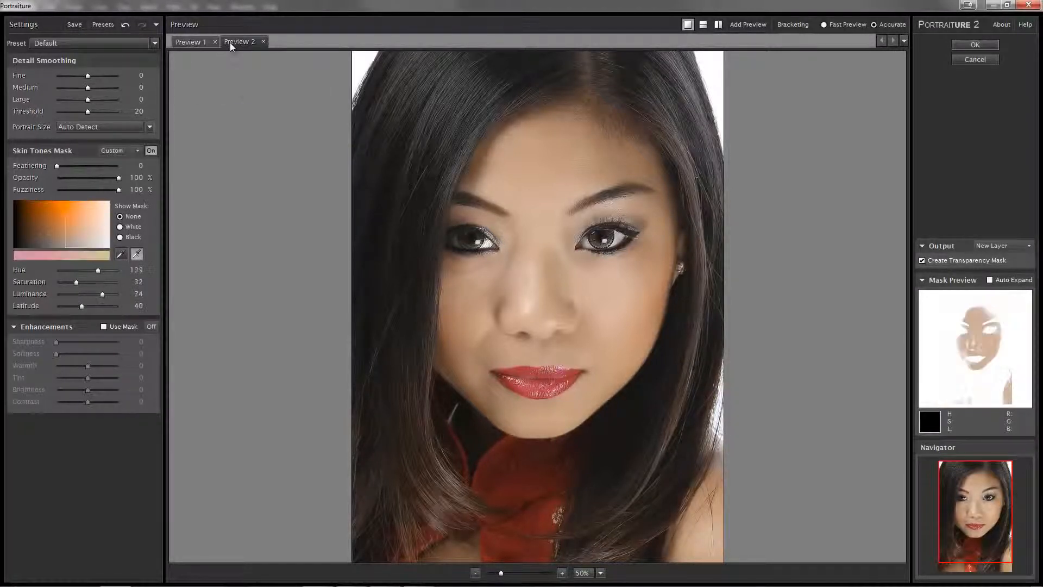
click(195, 43)
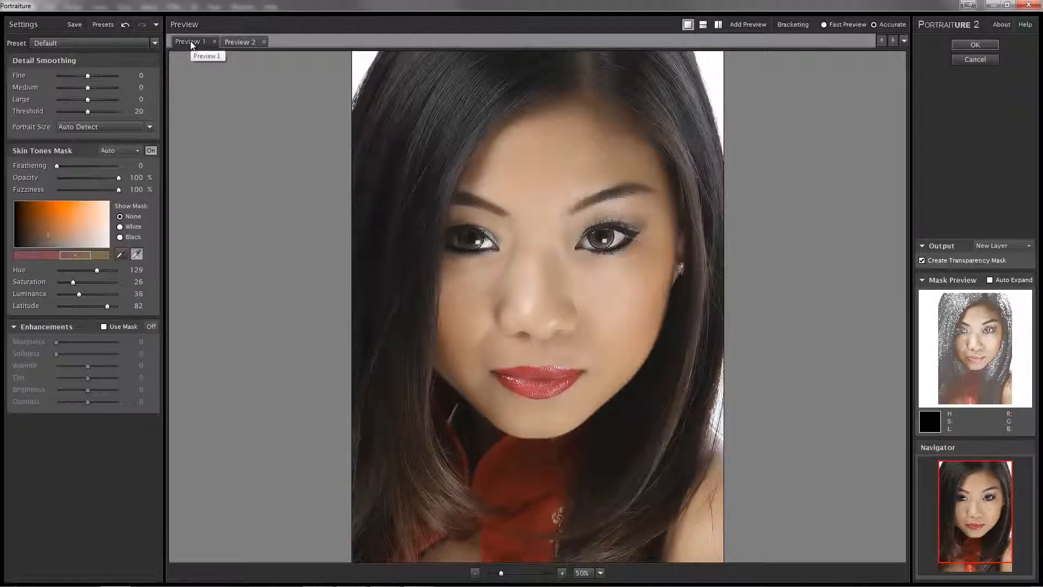
click(243, 42)
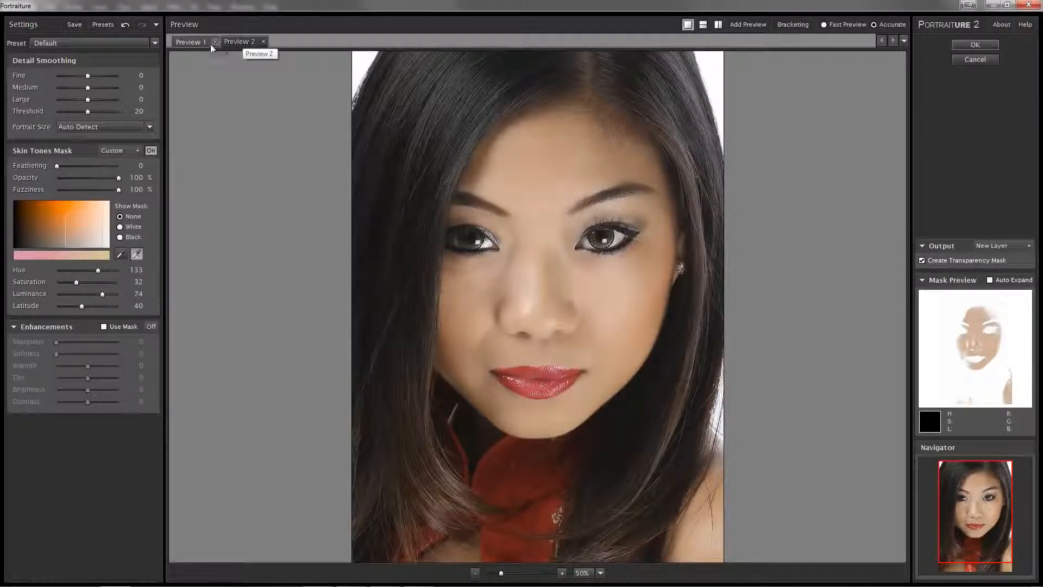
mouse_move(195, 43)
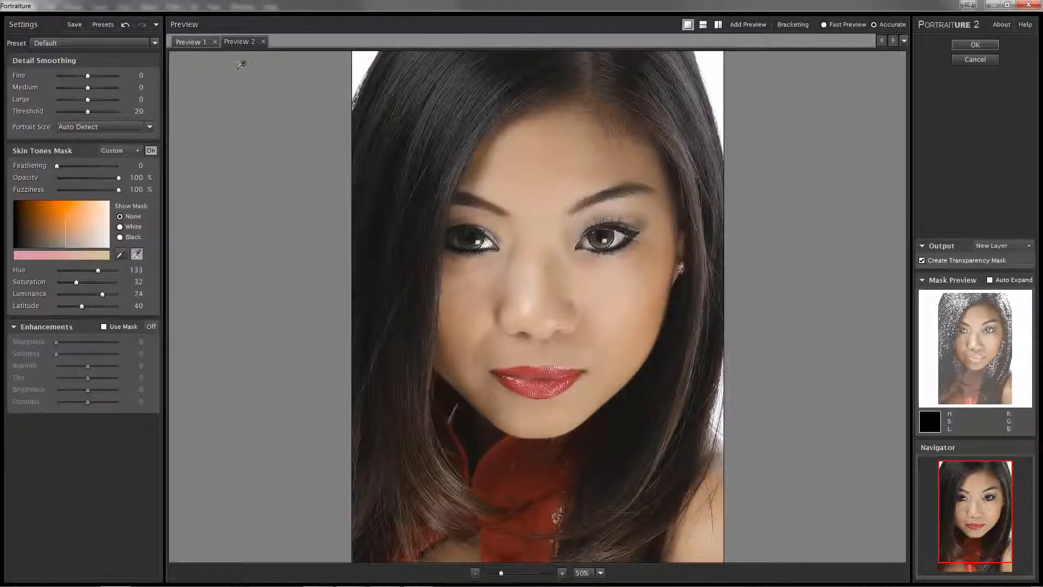
click(193, 42)
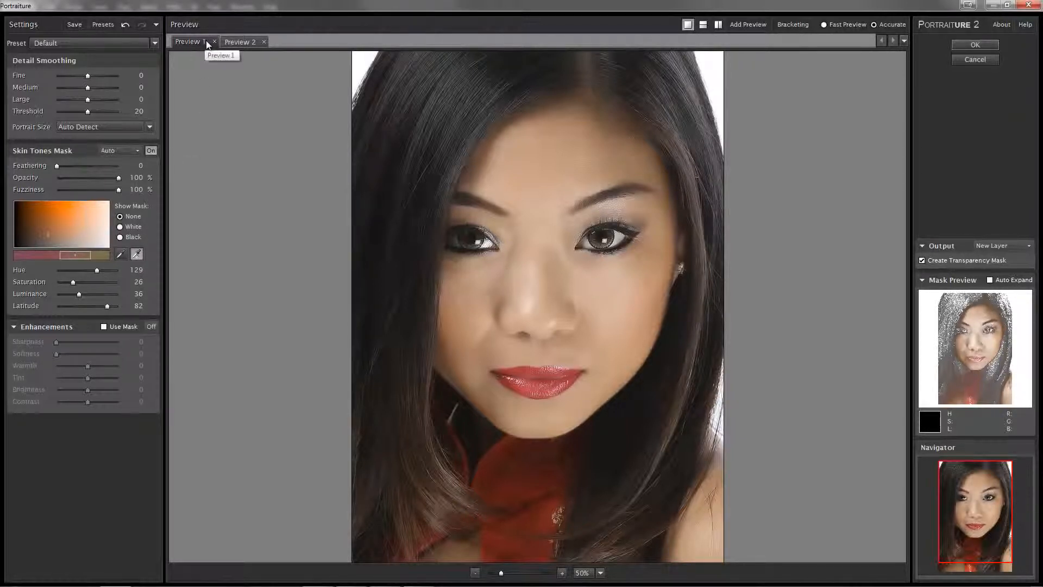
mouse_move(238, 44)
click(238, 41)
click(195, 41)
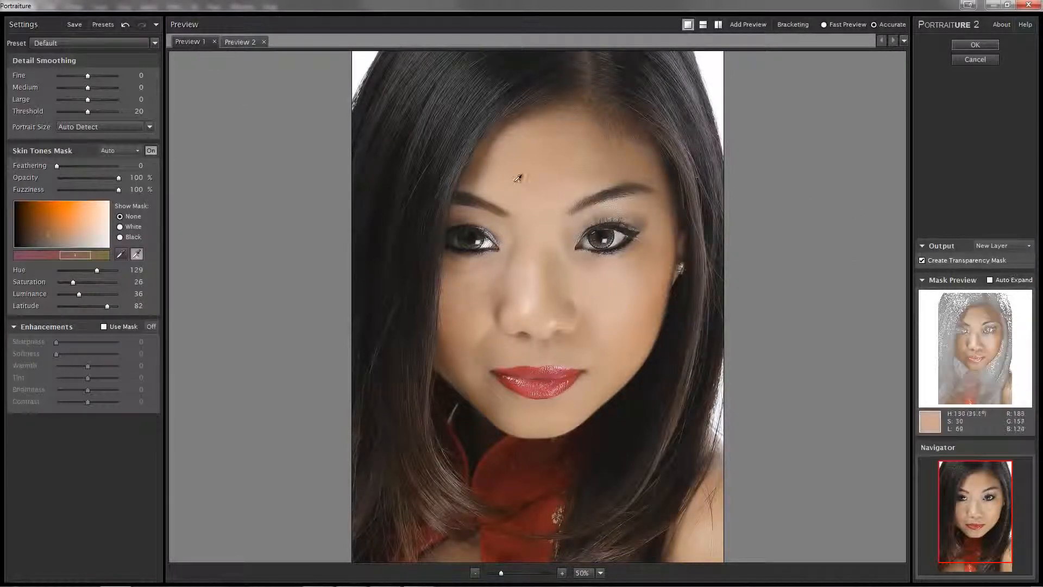
Show the original and smoothed portrait side by side and compare them in both previews.
click(718, 25)
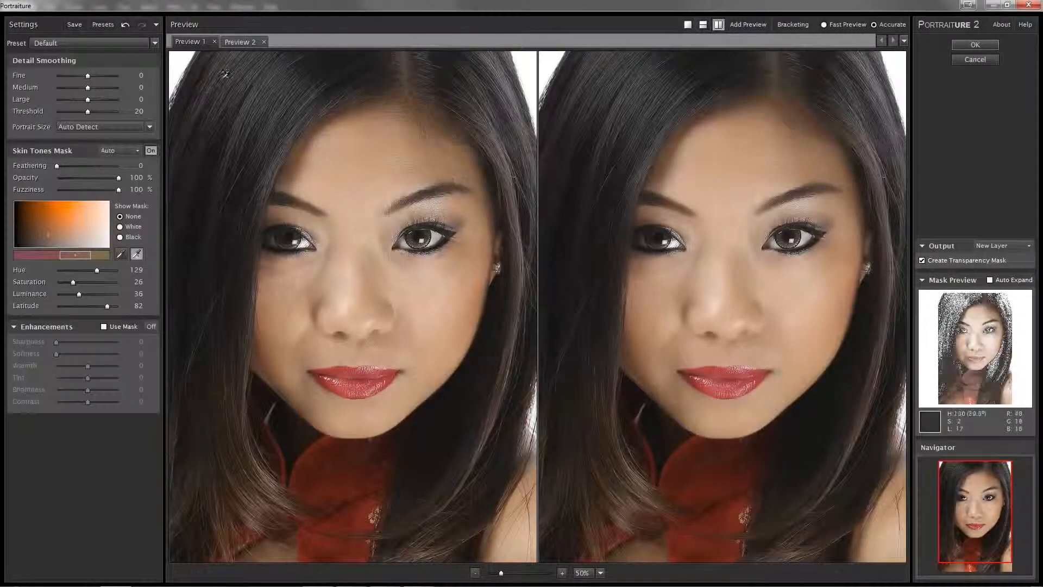
click(239, 42)
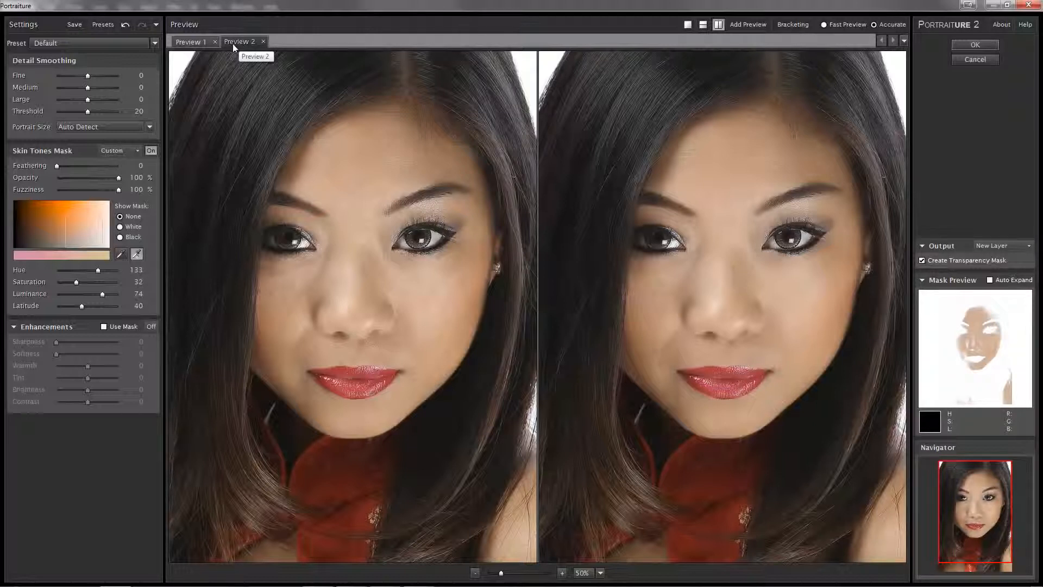
mouse_move(200, 46)
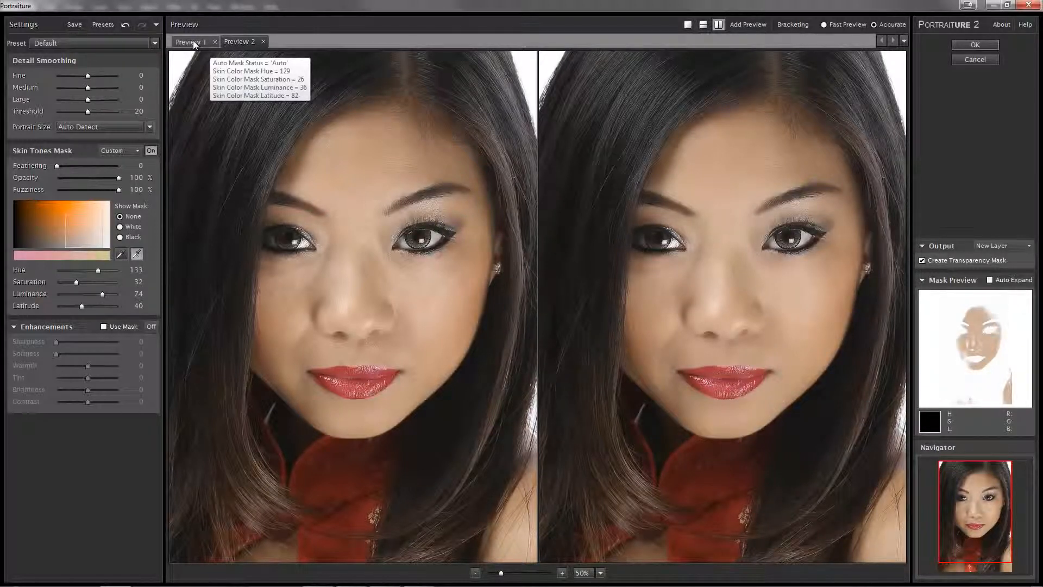
click(194, 42)
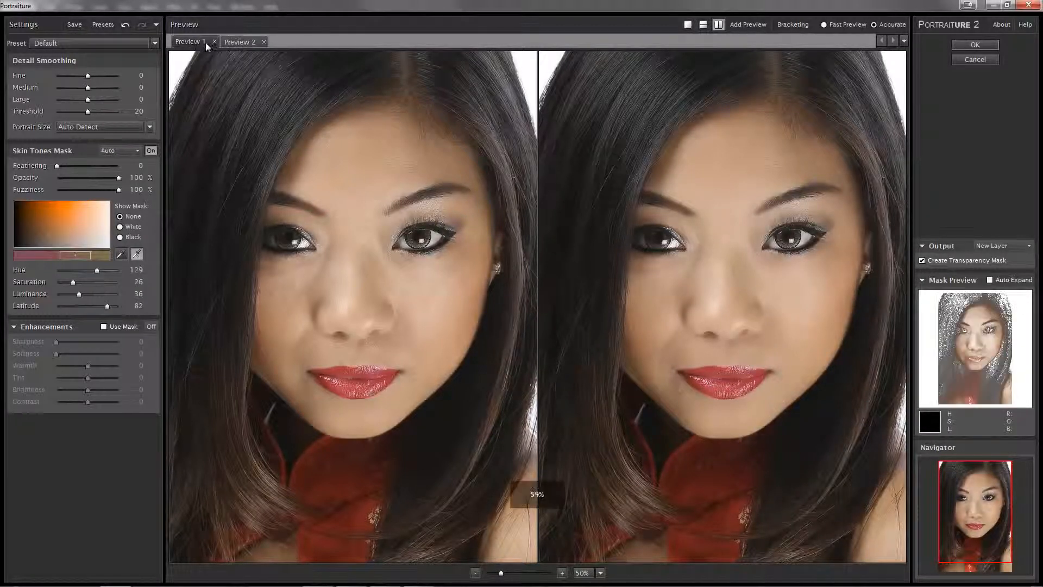
Close Preview 1 to keep only the custom mask preview, and return to the single-image view.
click(238, 40)
mouse_move(218, 41)
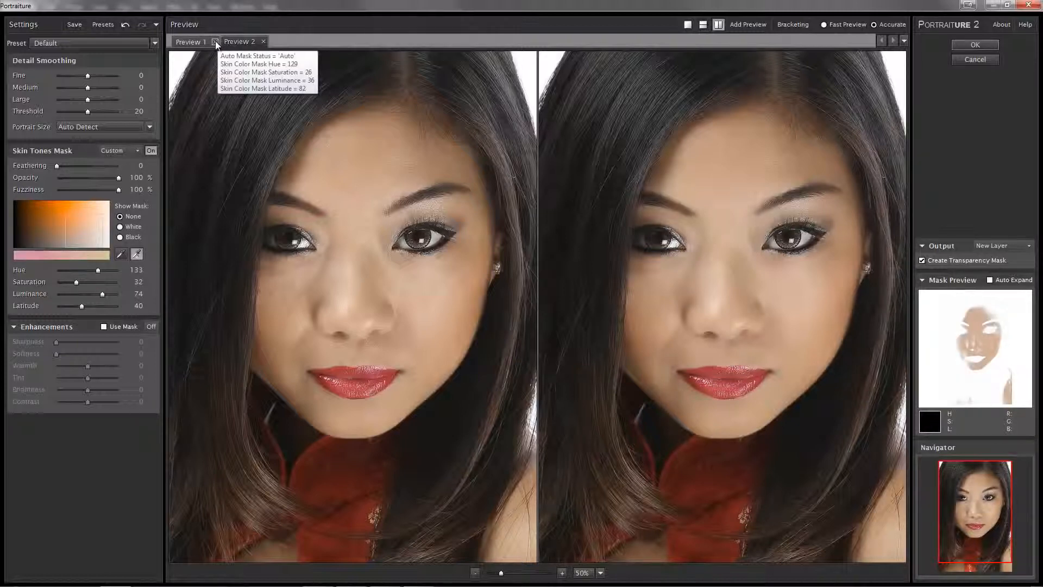
click(215, 41)
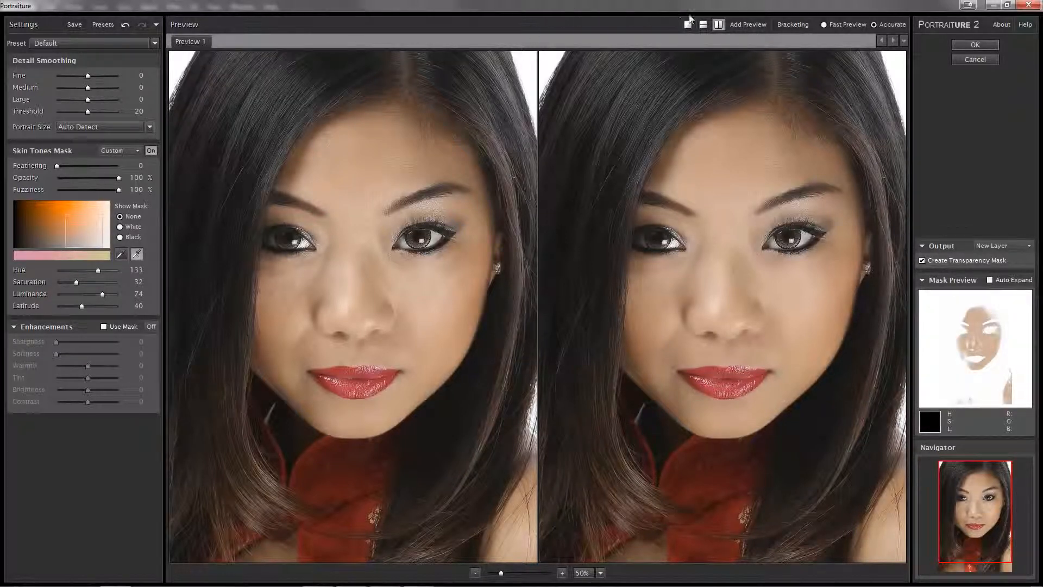
click(688, 24)
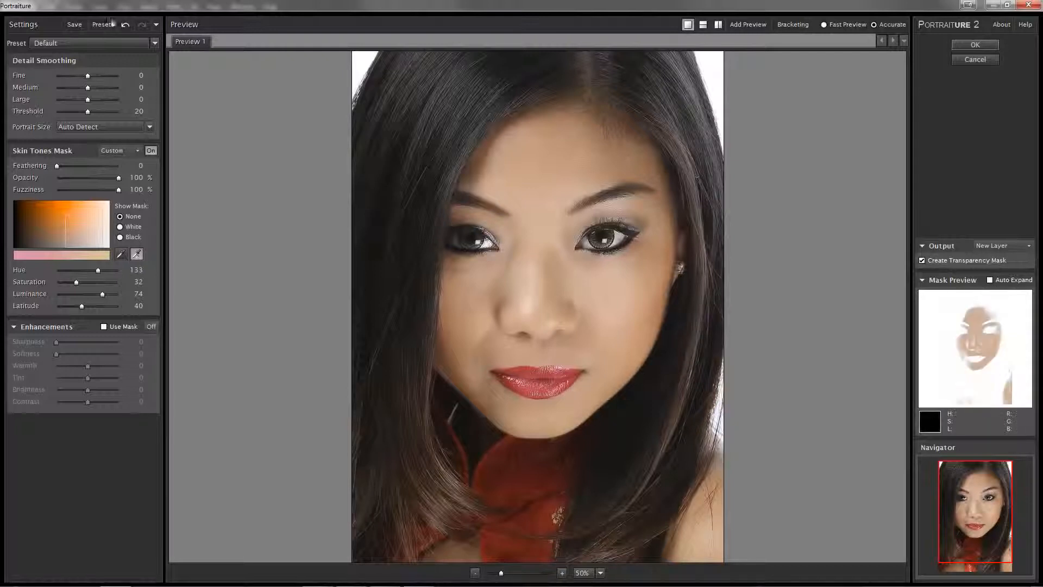
Display the generic presets as thumbnails, adjust the thumbnail size, and look through them down to Enhance: Low Key.
click(156, 42)
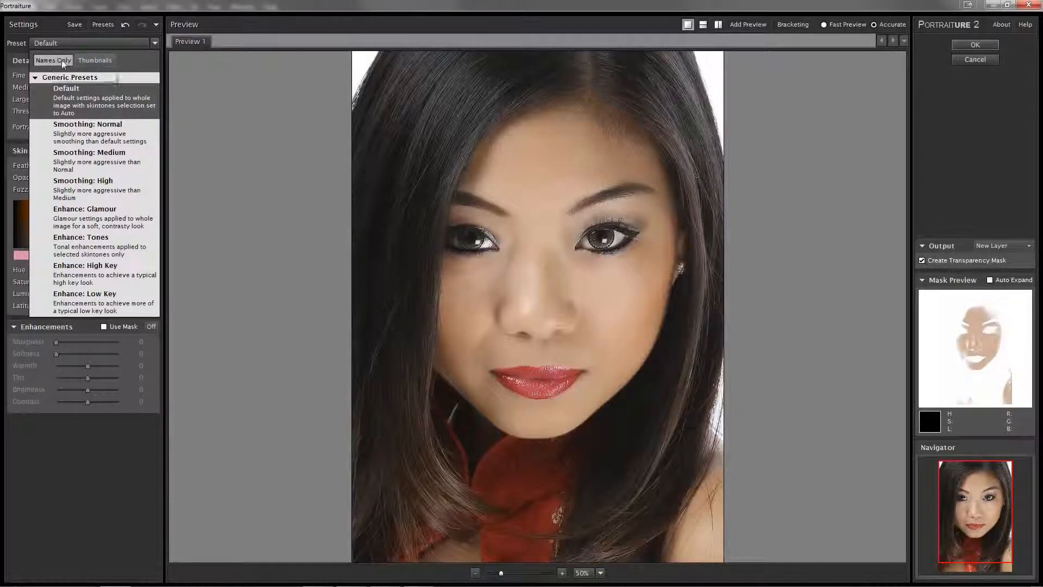
click(94, 59)
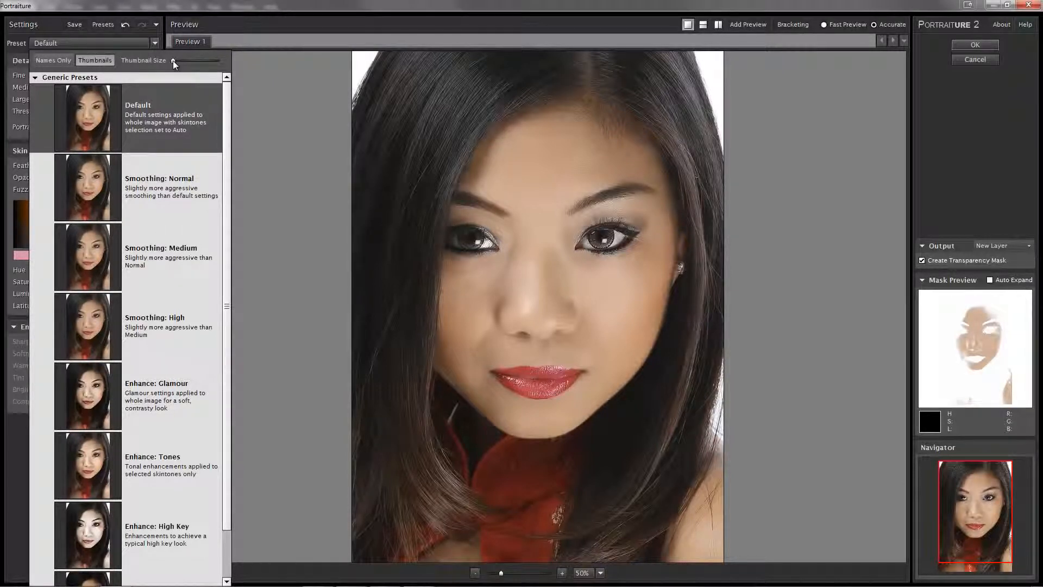
drag(173, 61, 220, 60)
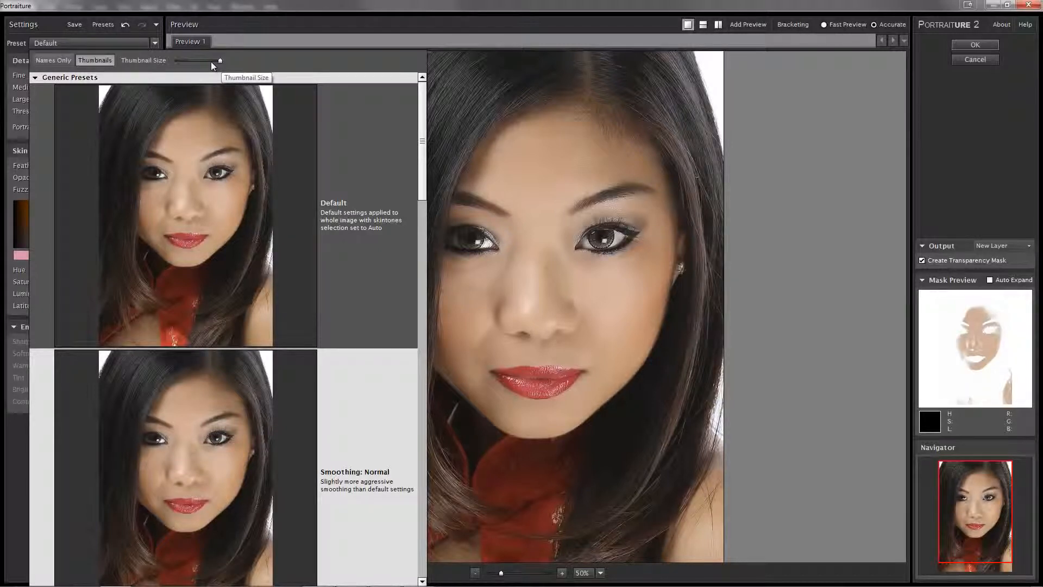
drag(219, 60, 187, 65)
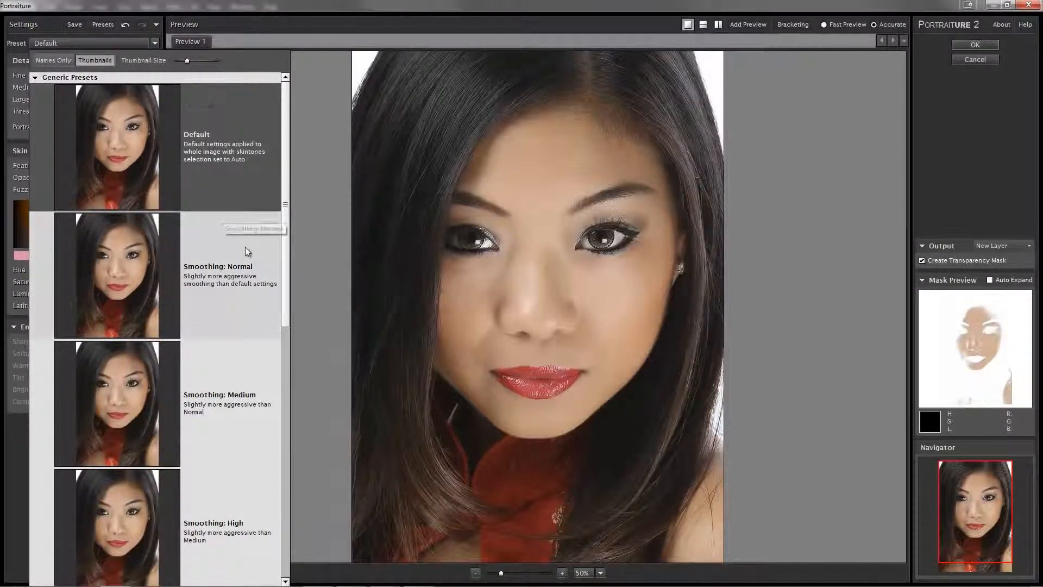
drag(286, 319, 285, 426)
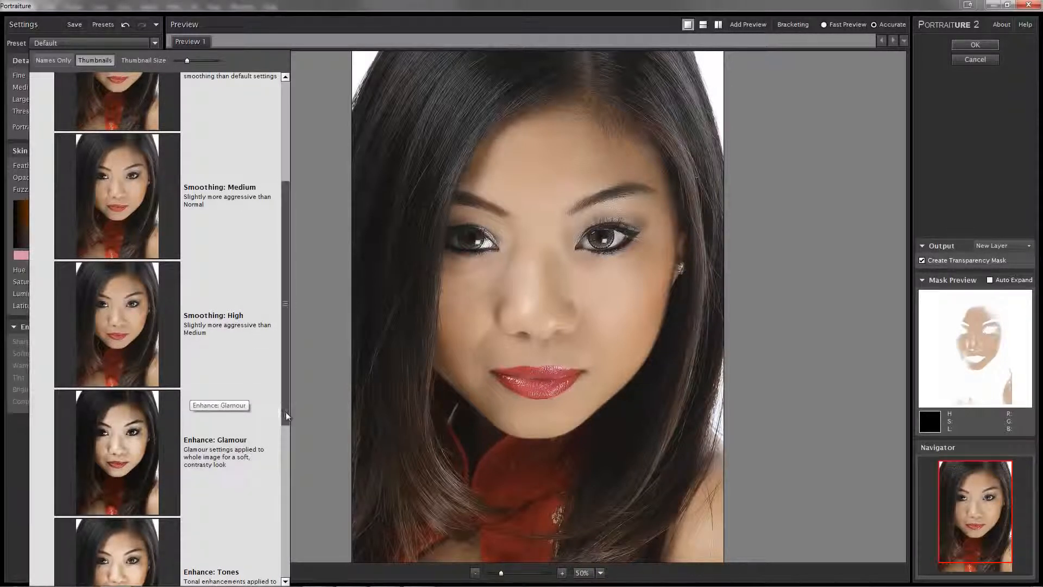
drag(284, 419, 280, 568)
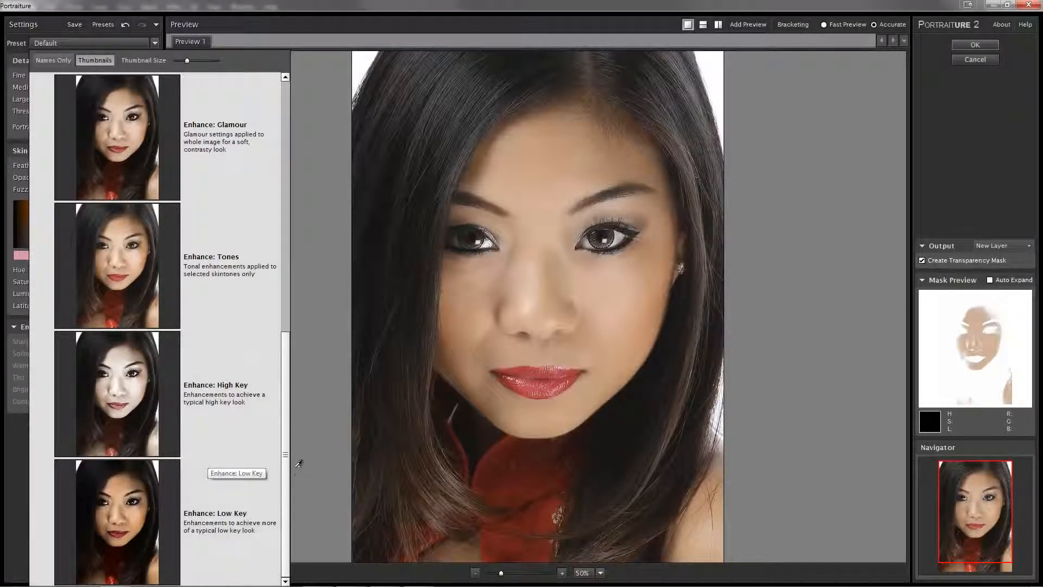
Return the preset list to Names Only and apply the Default preset.
drag(280, 438, 230, 134)
click(60, 58)
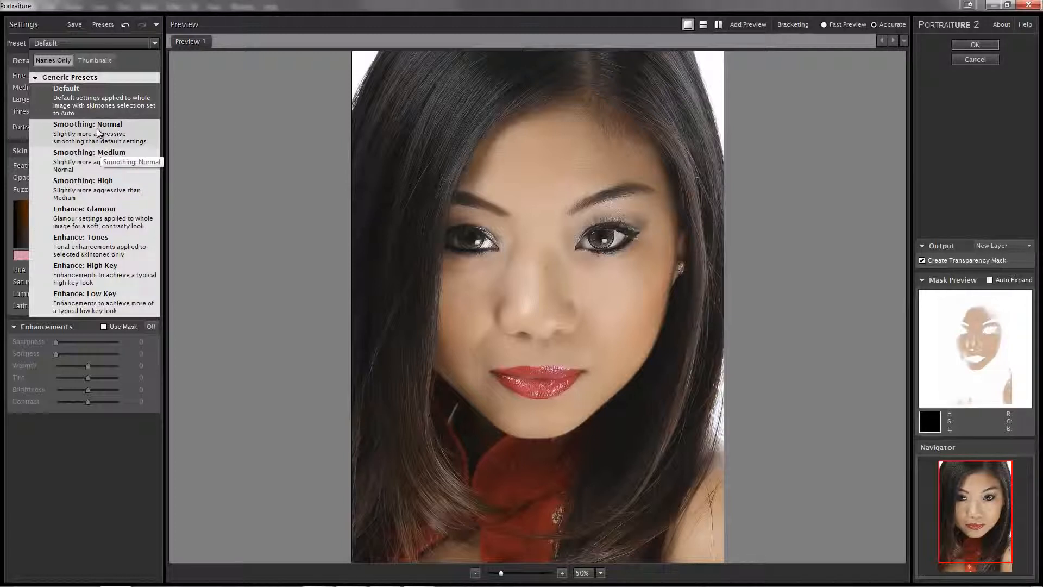
click(100, 106)
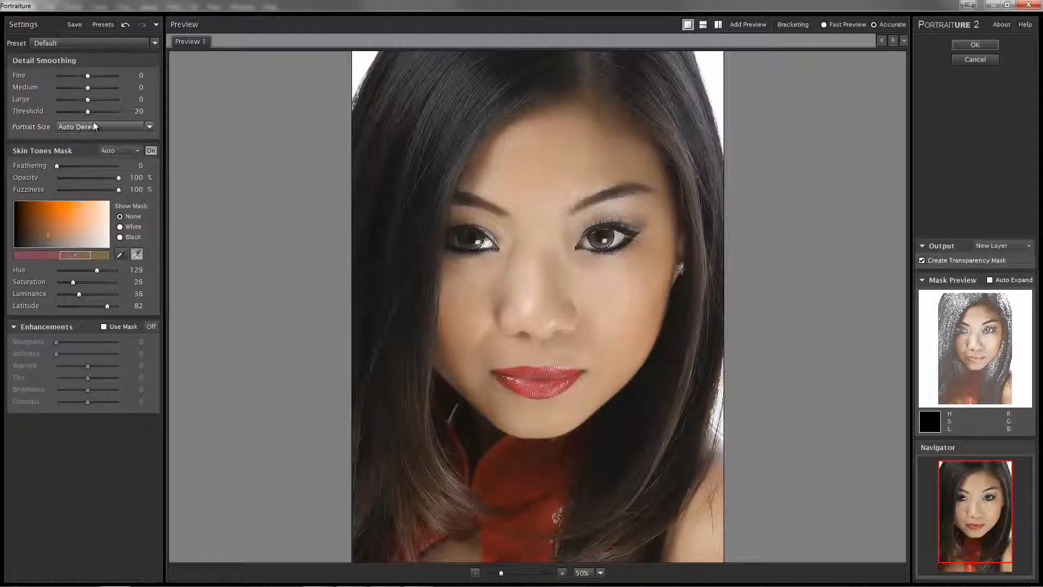
click(151, 128)
click(152, 128)
click(151, 128)
click(154, 120)
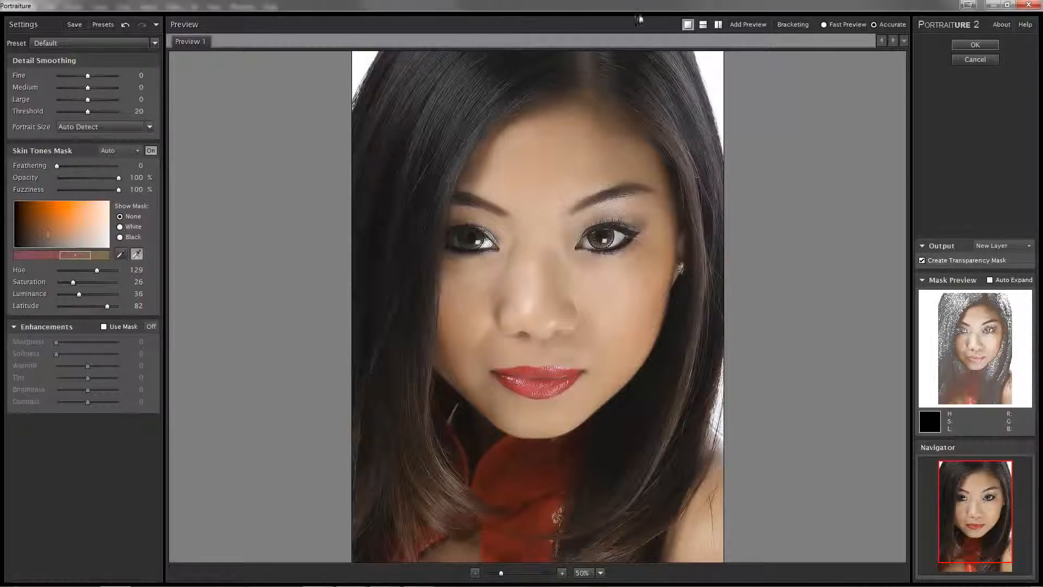
Create a series of 7 bracketed previews for the Fine parameter with a Bracketing Step of 10.
click(792, 25)
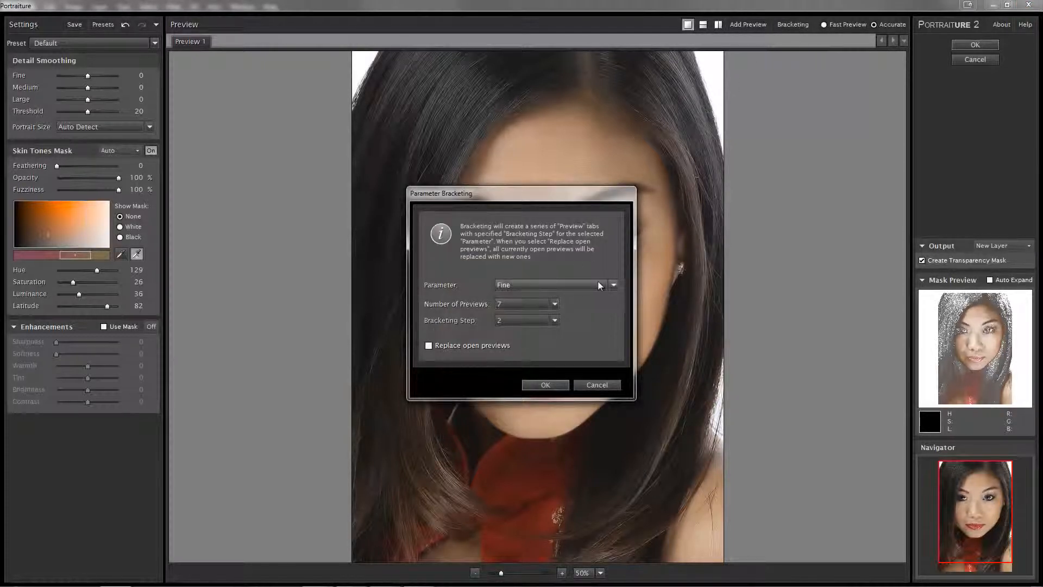
click(613, 286)
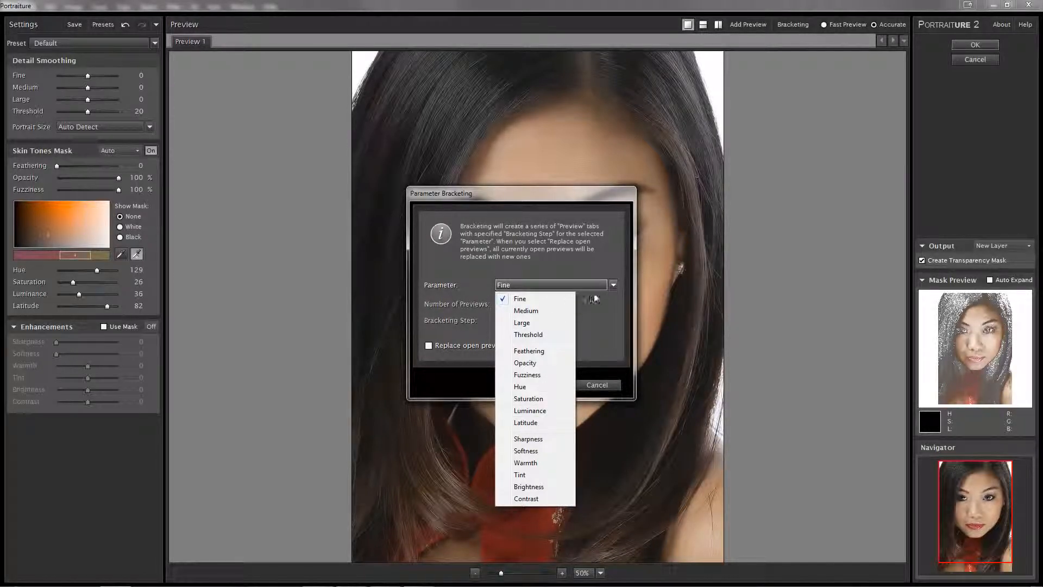
click(602, 312)
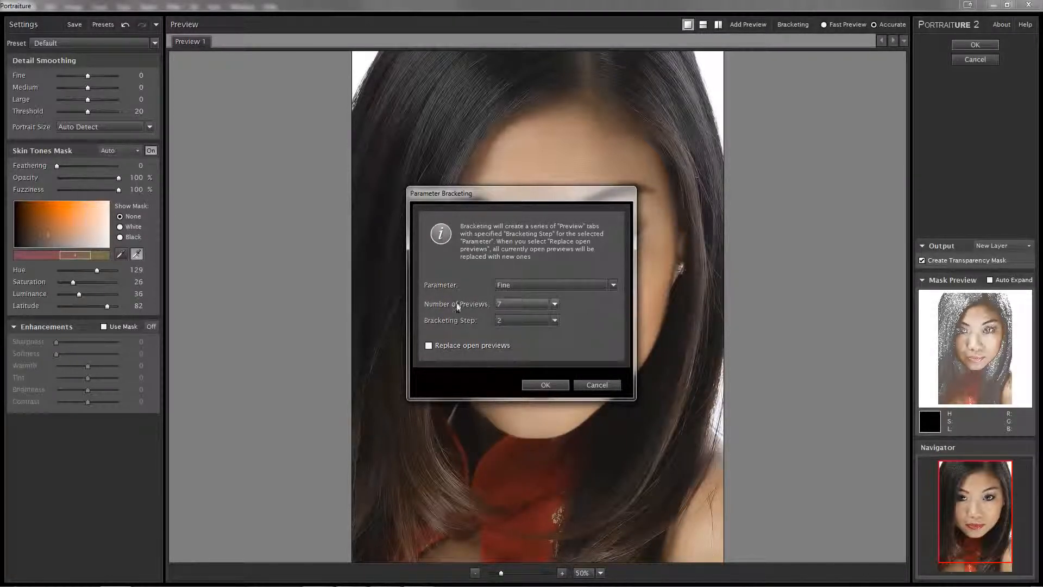
click(554, 305)
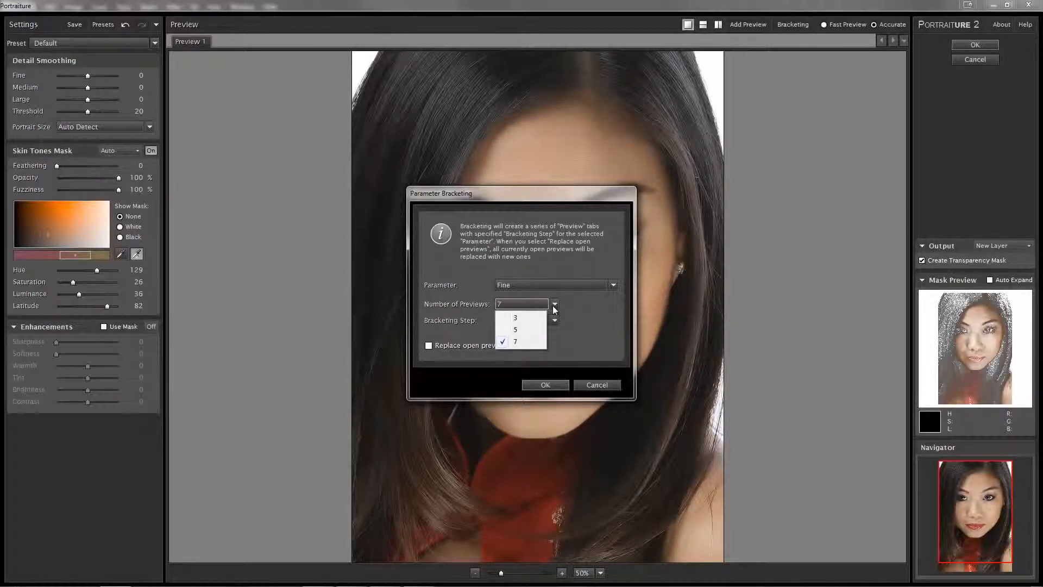
click(448, 300)
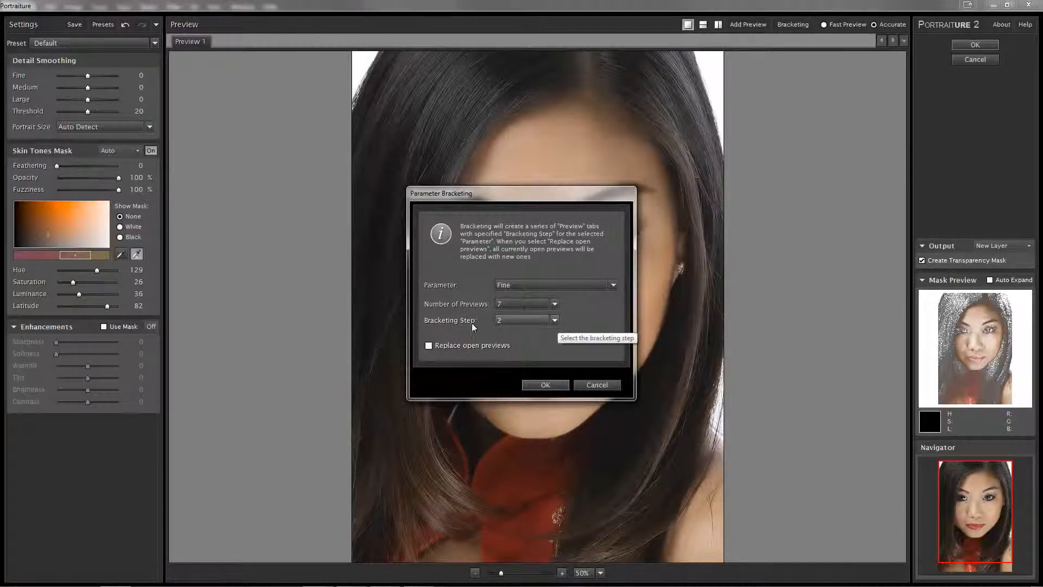
click(554, 321)
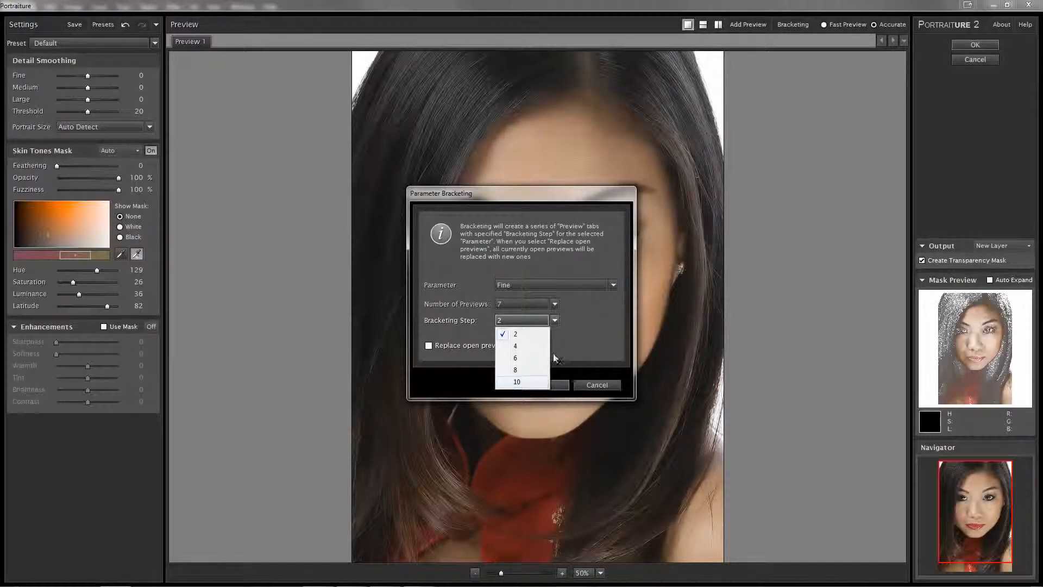
click(566, 333)
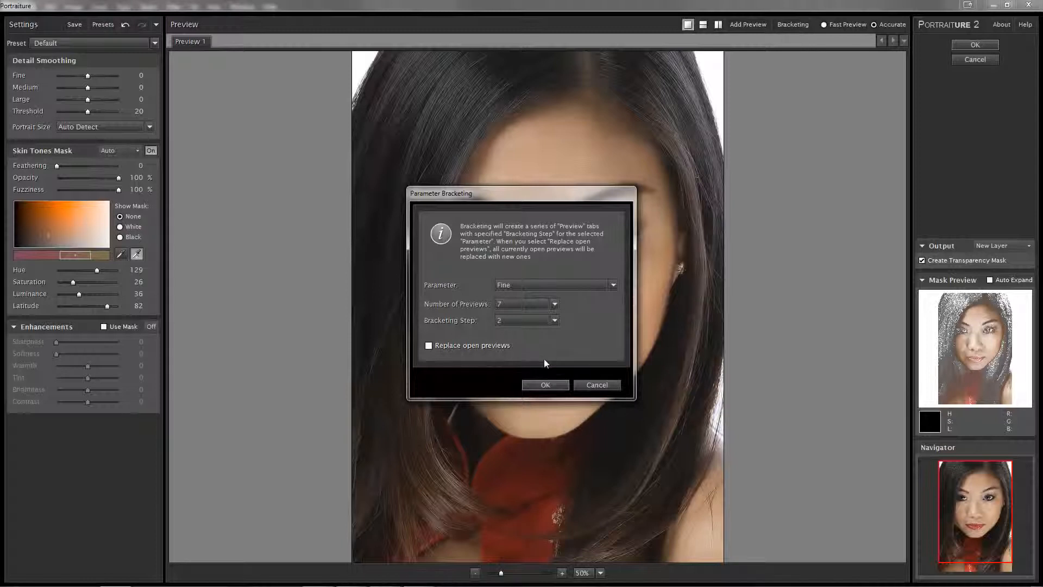
click(555, 320)
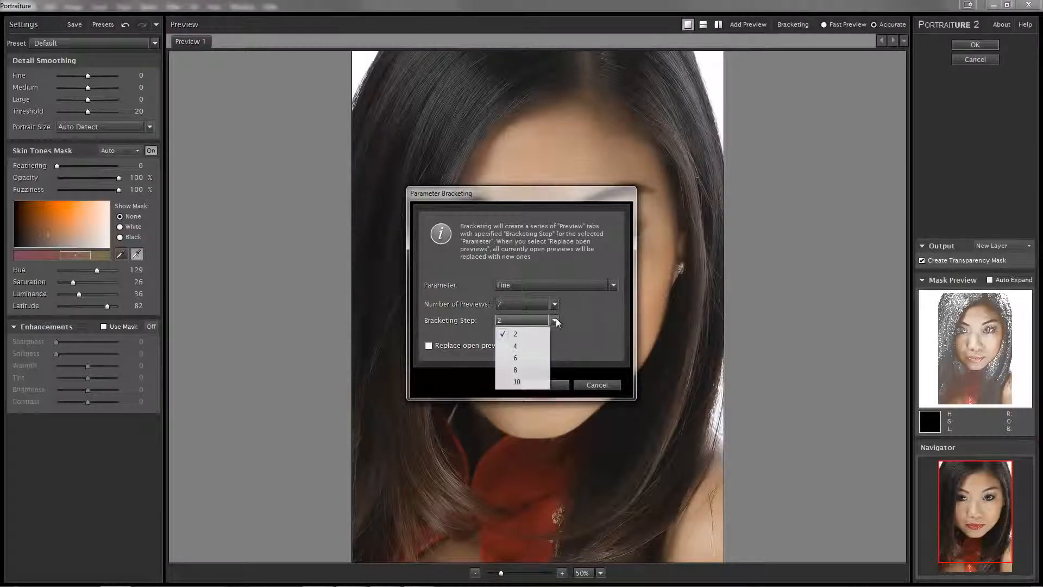
click(526, 382)
click(545, 386)
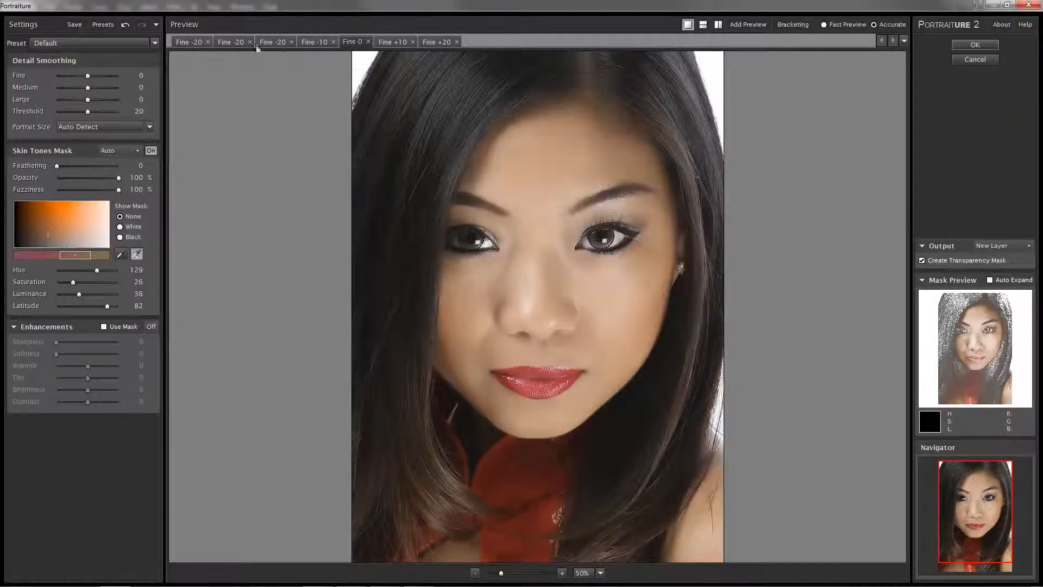
Compare the bracketed Fine previews from -20 to +20, viewing the face at 100% zoom.
click(315, 47)
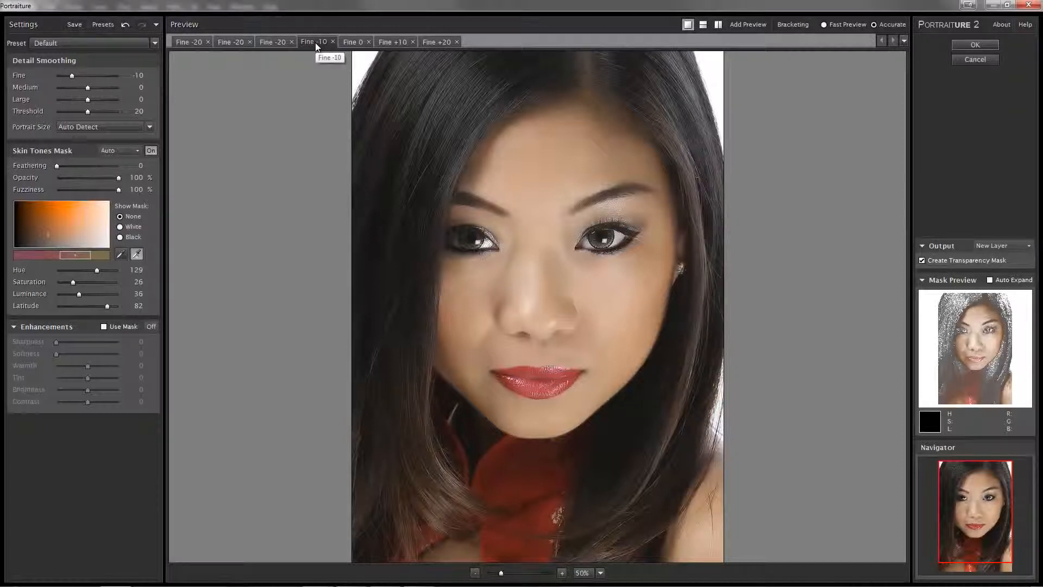
click(392, 45)
click(600, 573)
click(602, 535)
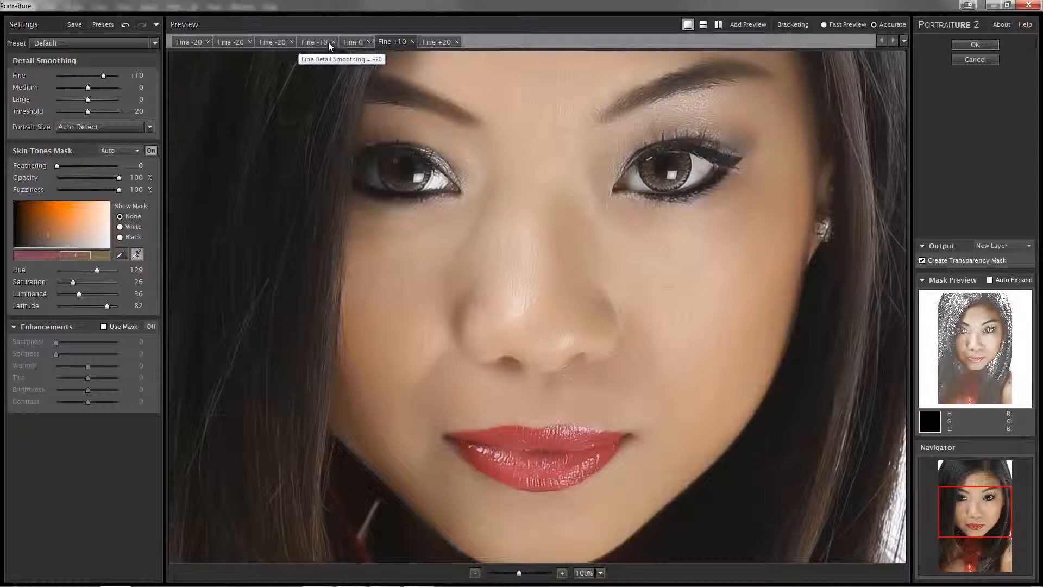
click(273, 40)
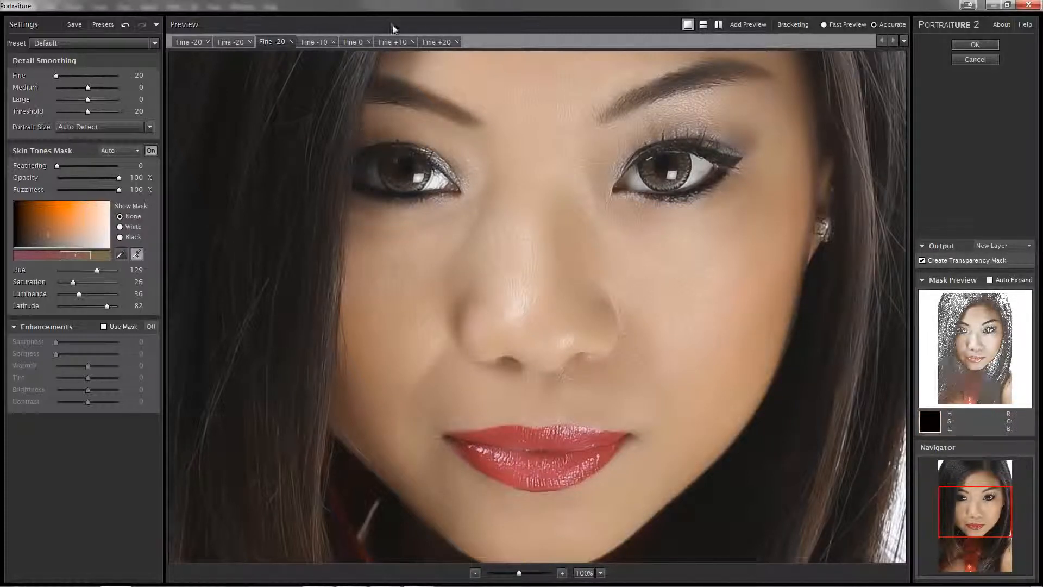
click(437, 42)
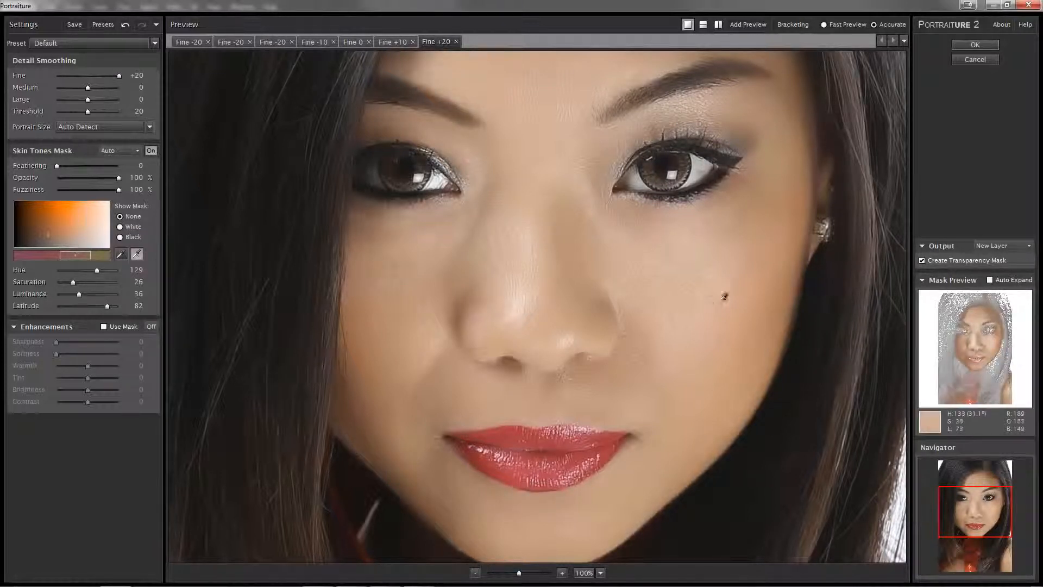
click(276, 43)
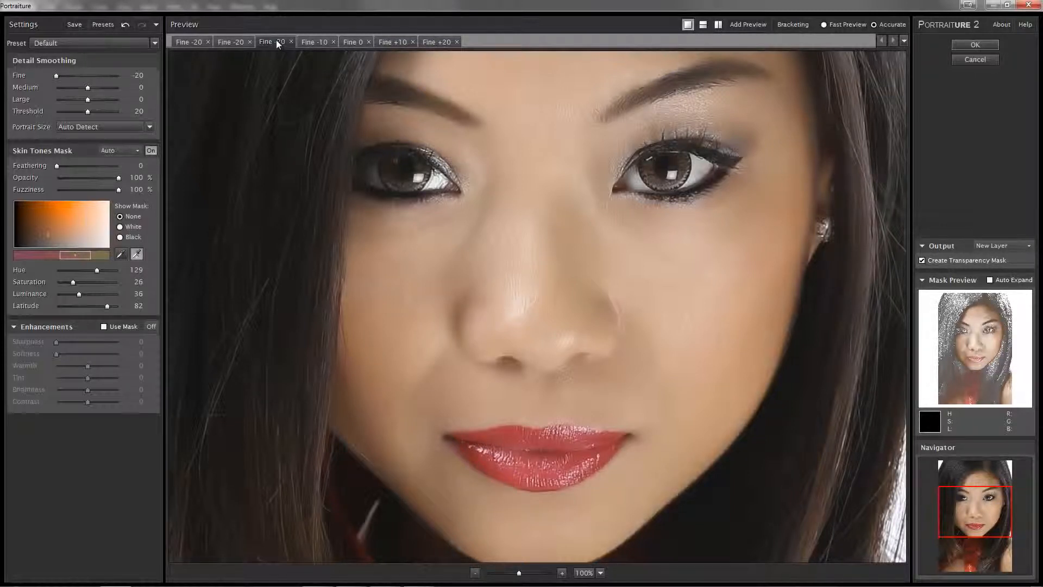
Close all bracketed previews except Fine 0.
click(355, 43)
right_click(354, 43)
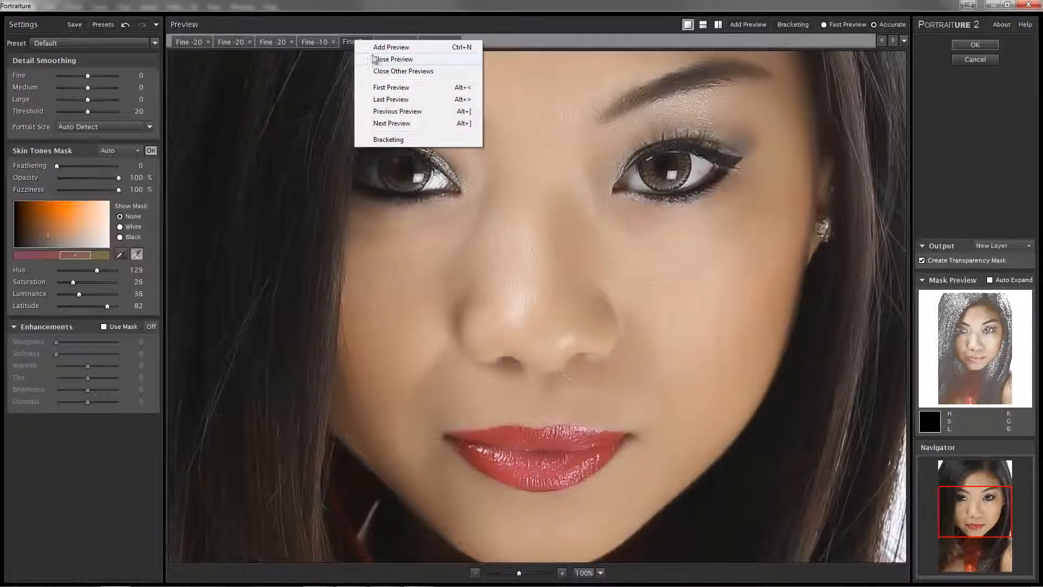
click(384, 71)
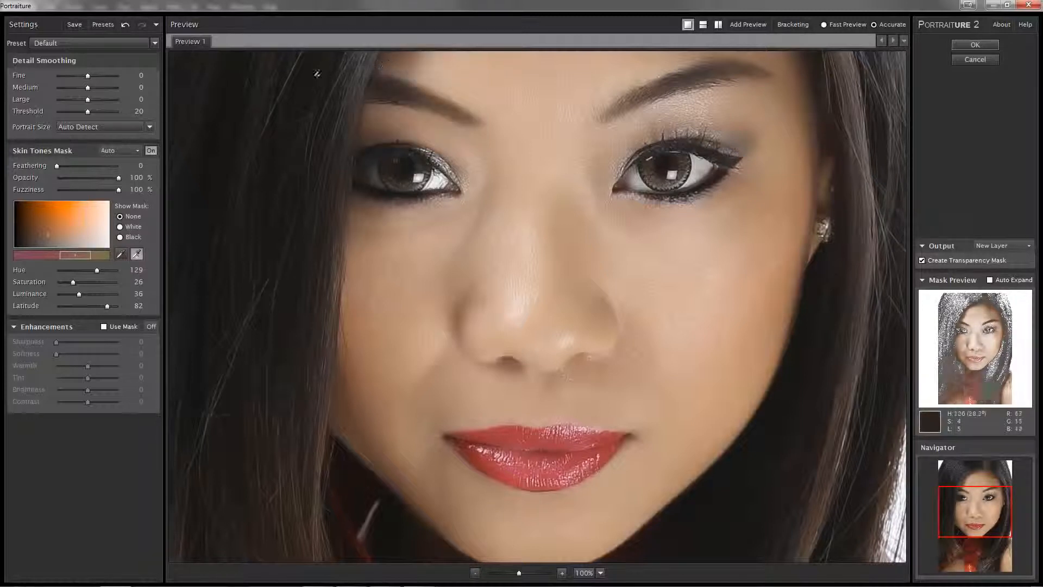
Create a series of 7 bracketed previews for the Medium parameter with a step of 6.
right_click(130, 85)
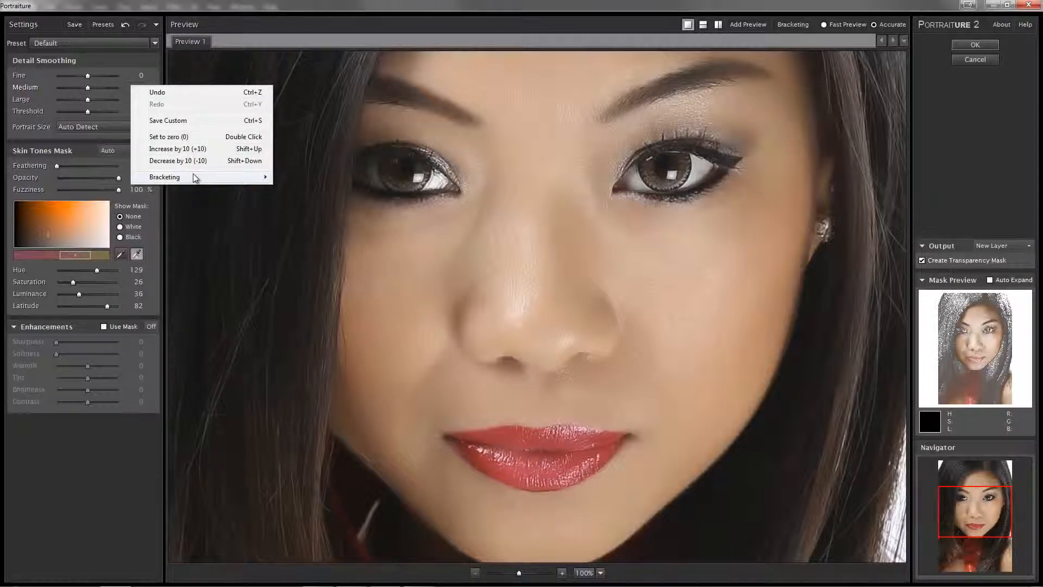
mouse_move(195, 178)
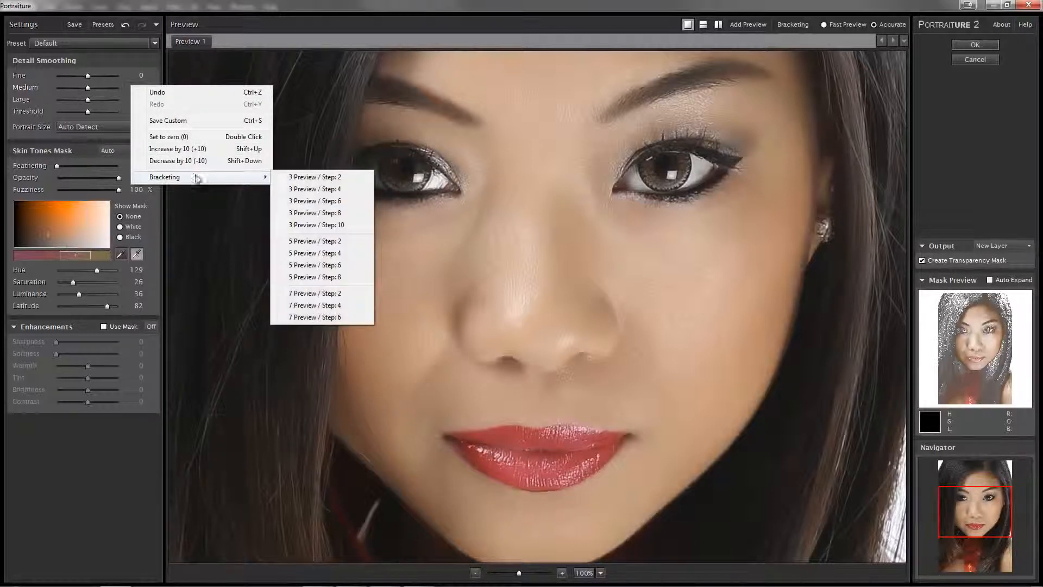
click(342, 317)
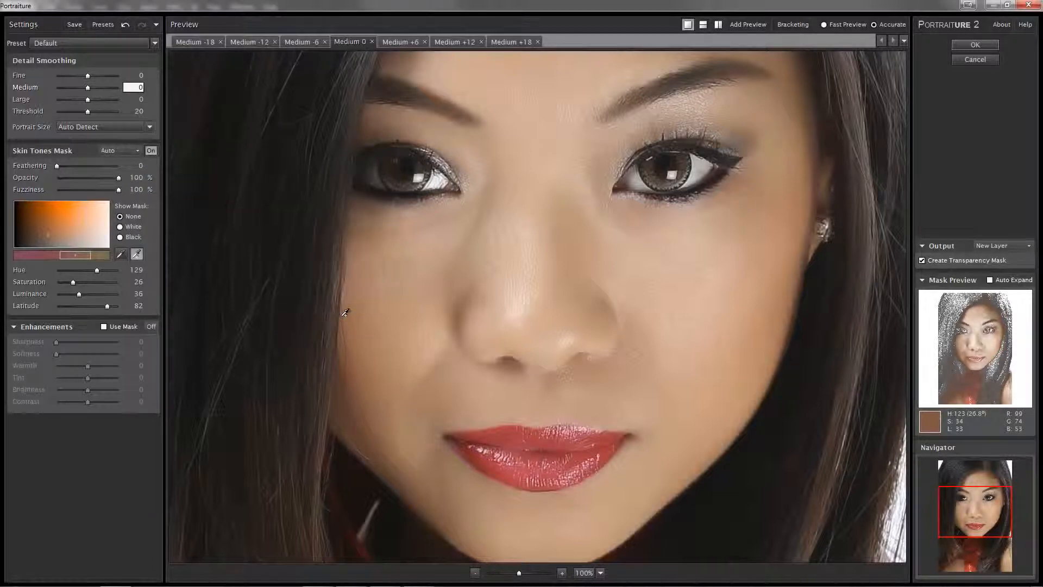
Compare the skin smoothing in the Medium +18 and Medium -18 previews by switching between them.
click(512, 39)
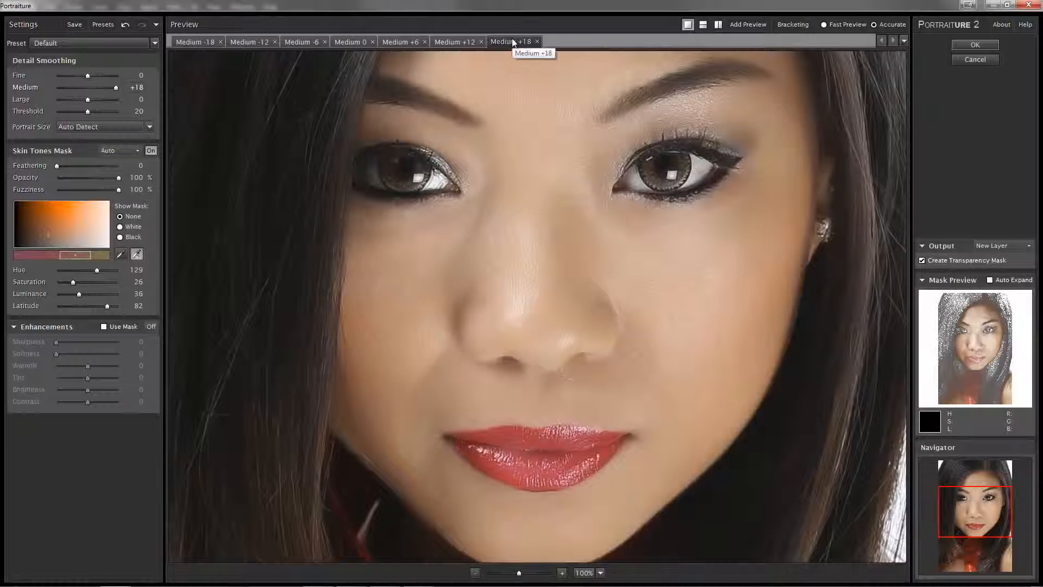
click(198, 40)
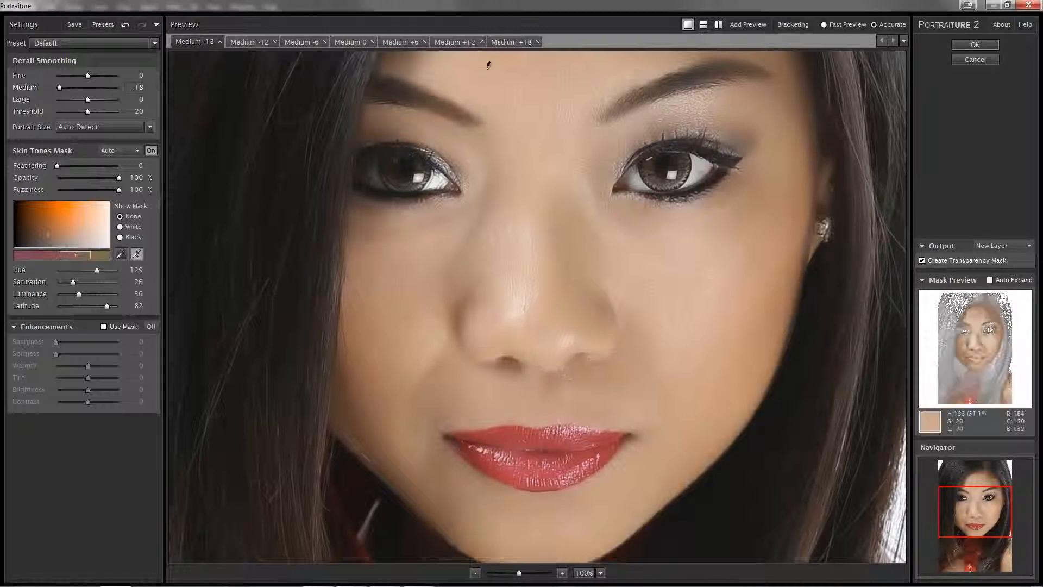
click(515, 43)
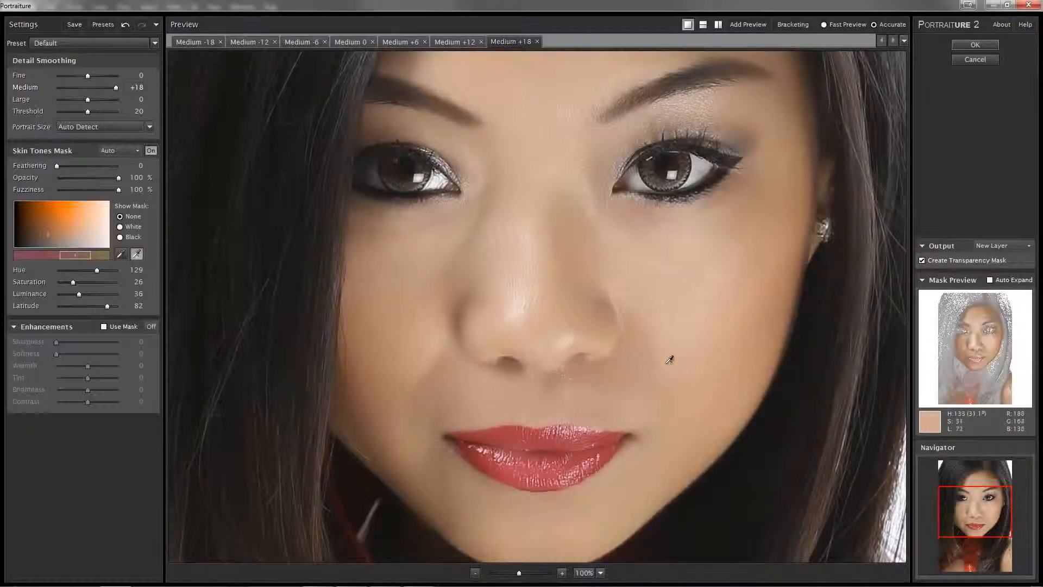
click(204, 45)
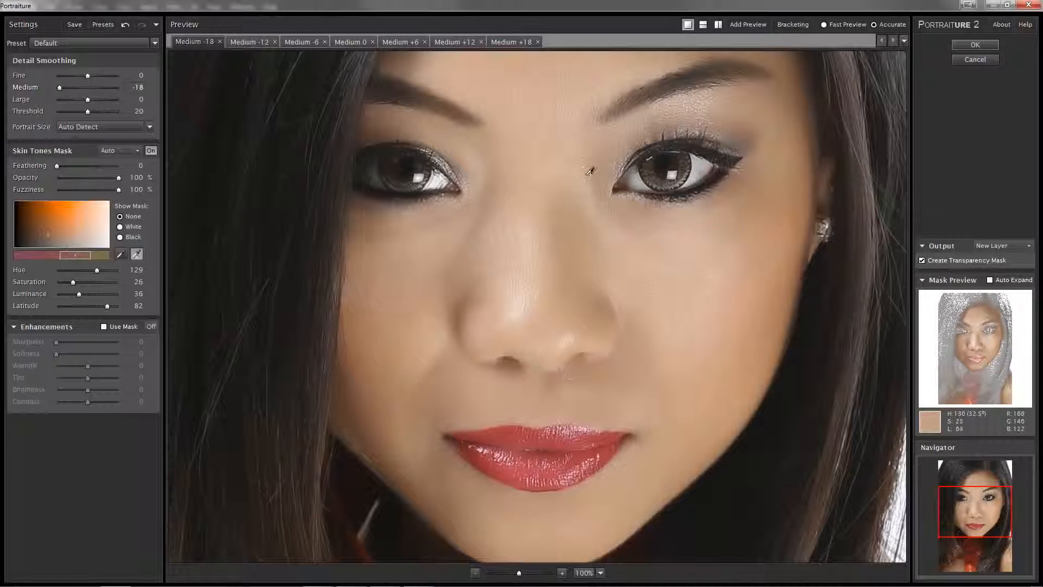
click(506, 42)
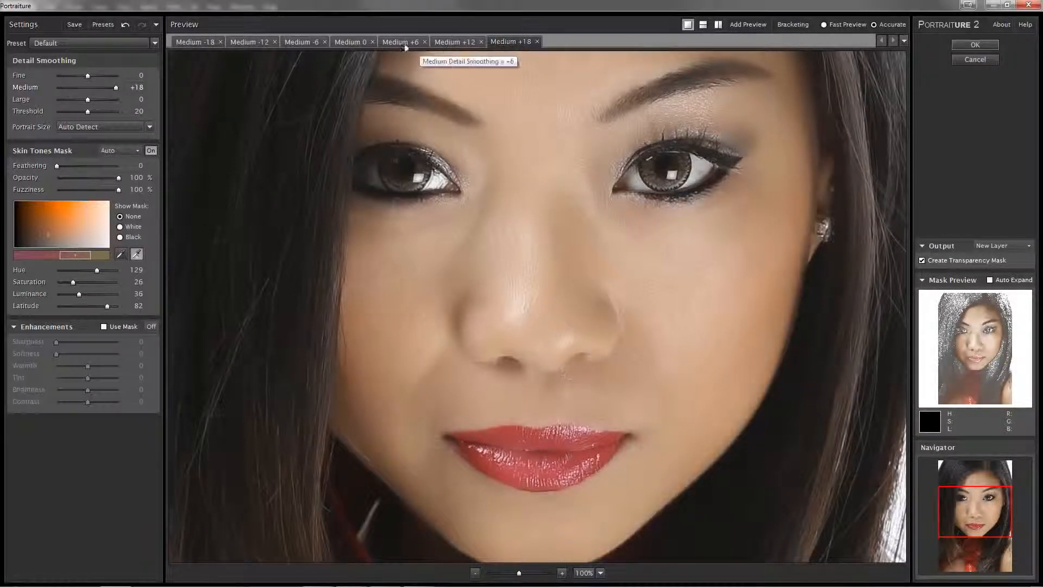
Close all bracketed previews except Medium 0.
click(351, 42)
right_click(351, 42)
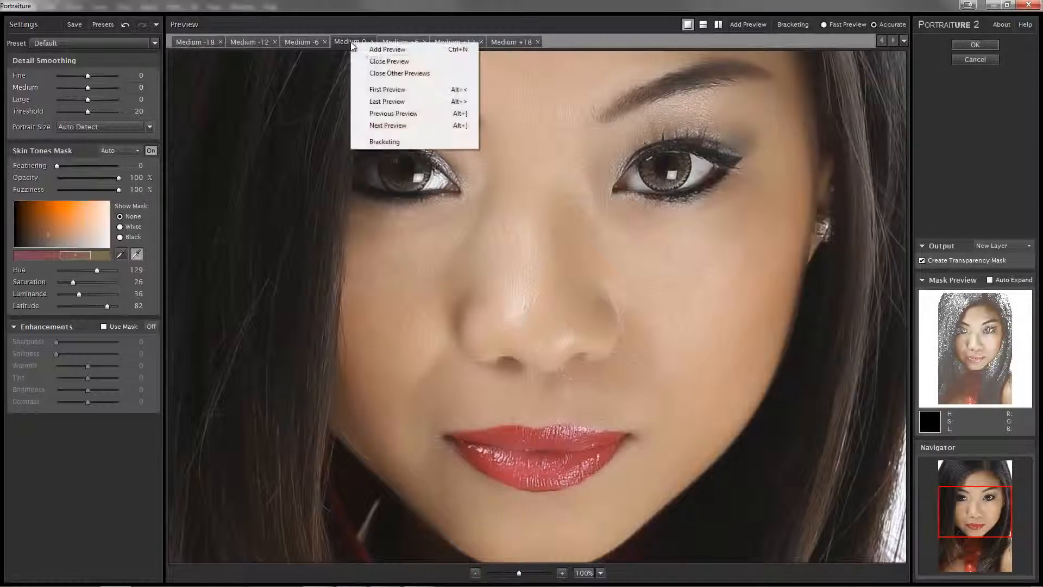
click(382, 74)
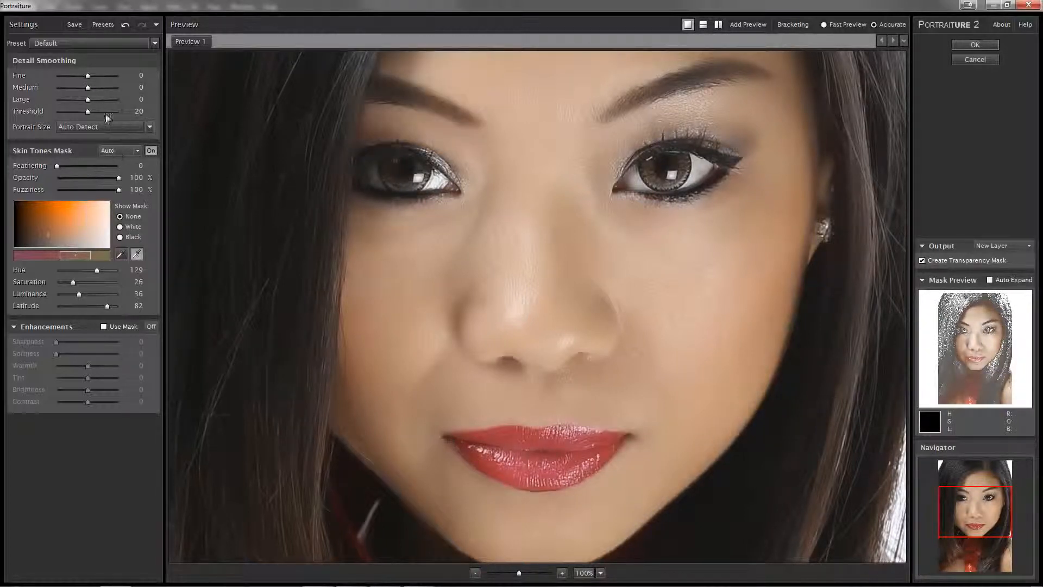
Create 7 bracketed previews for the Large parameter with a step of 6, and compare Large +18 with Large -18.
right_click(142, 103)
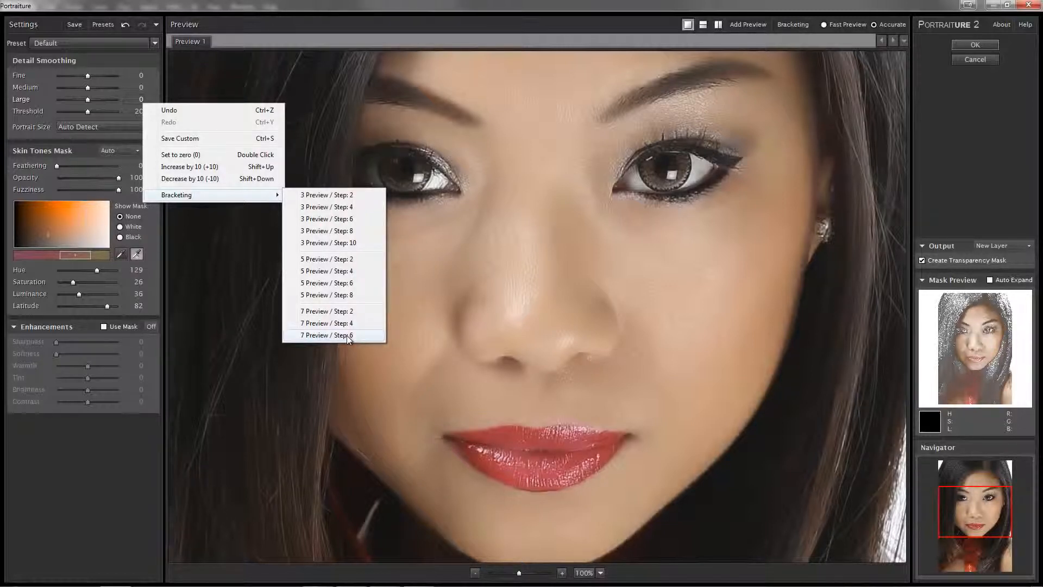
click(347, 335)
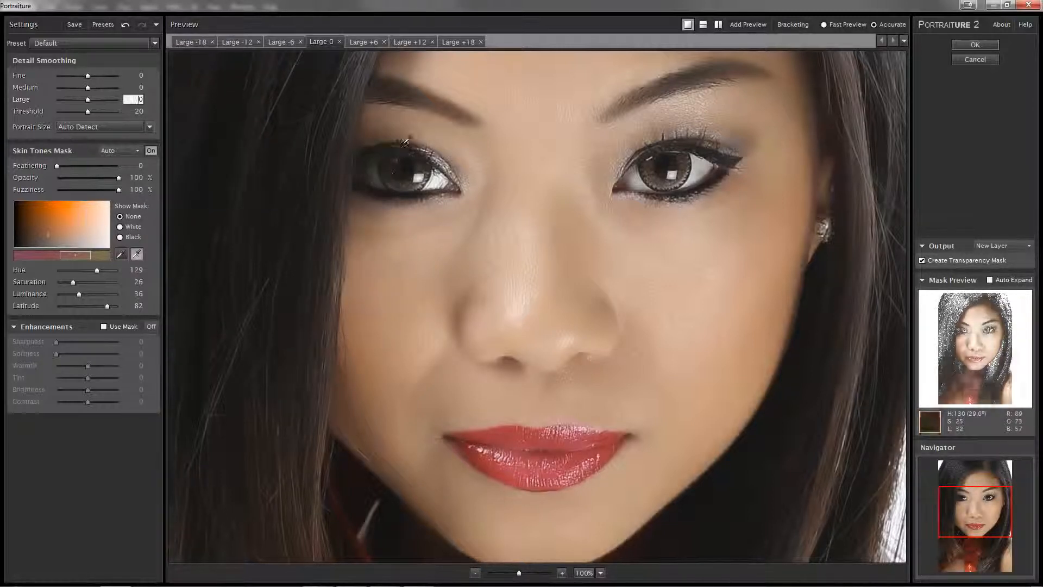
click(458, 42)
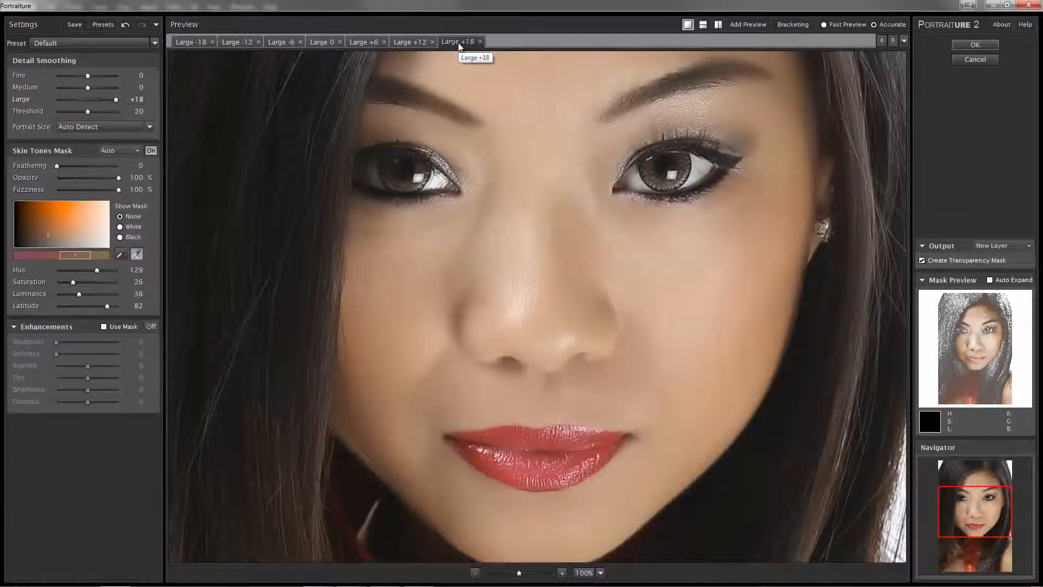
click(194, 42)
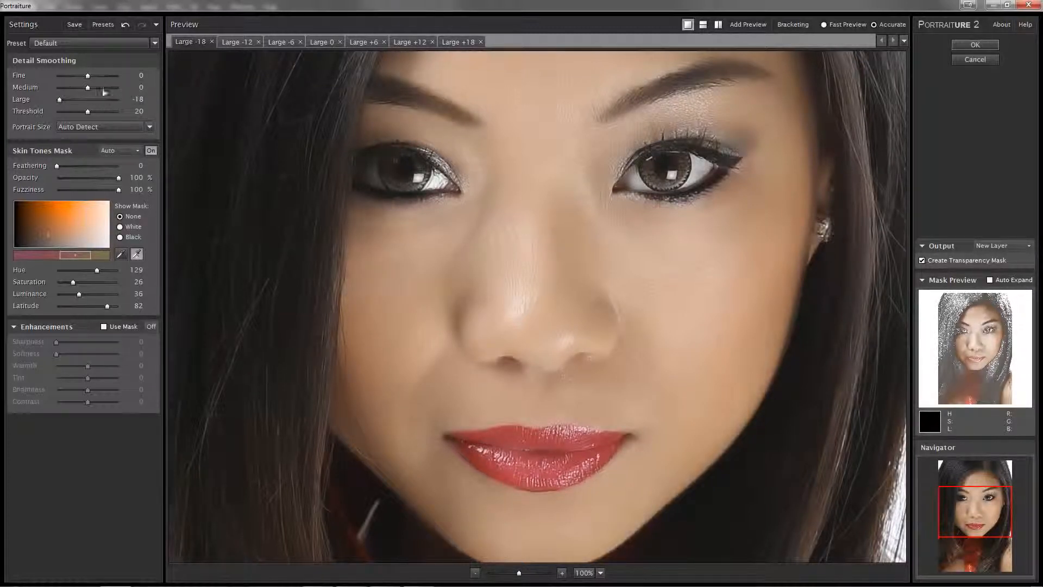
Close all bracketed previews except Large 0.
click(321, 43)
right_click(321, 42)
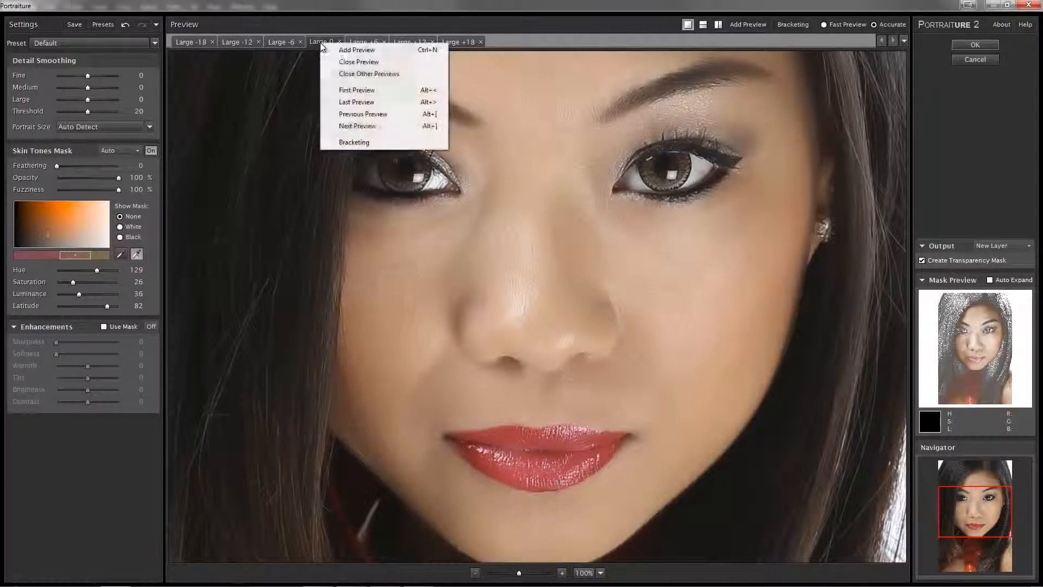
click(347, 73)
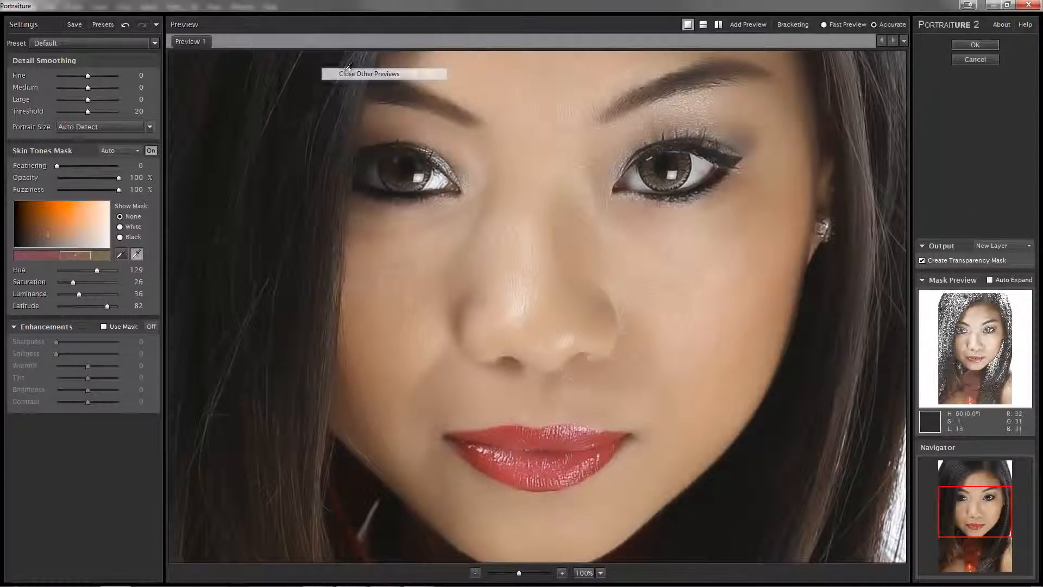
Add a second preview and apply the Smoothing: High preset to it.
click(740, 26)
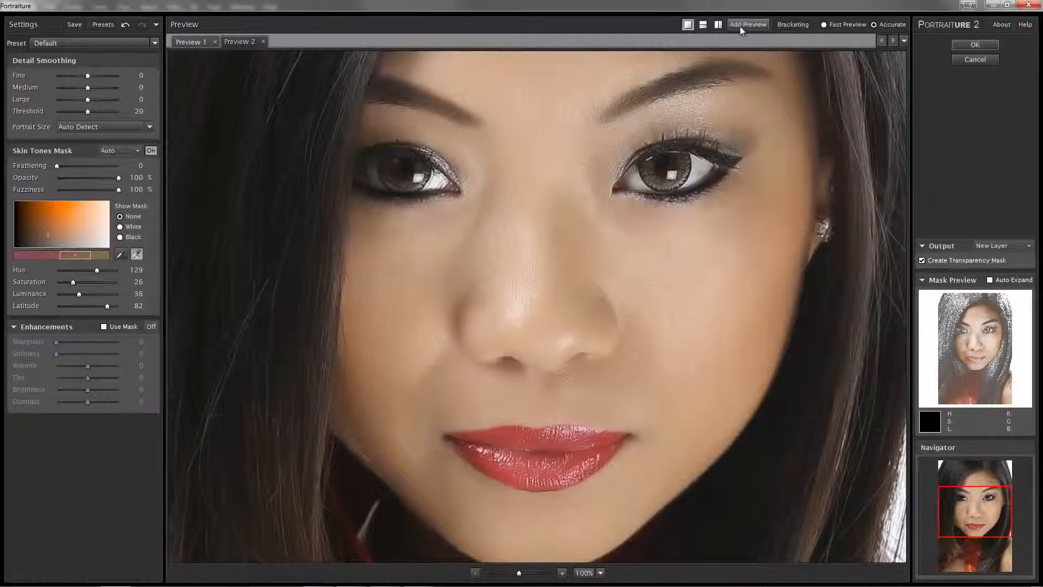
click(155, 43)
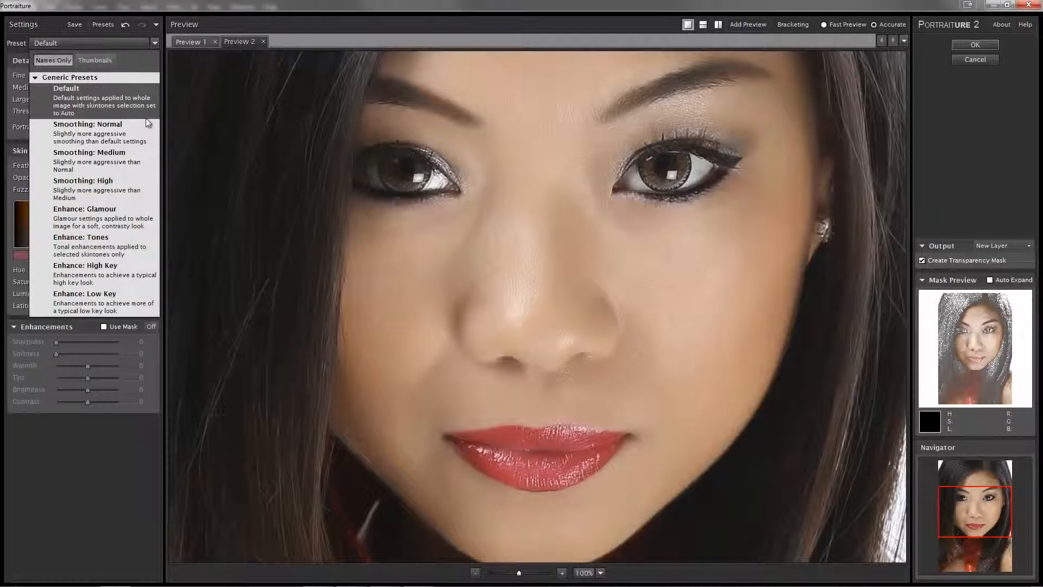
click(113, 187)
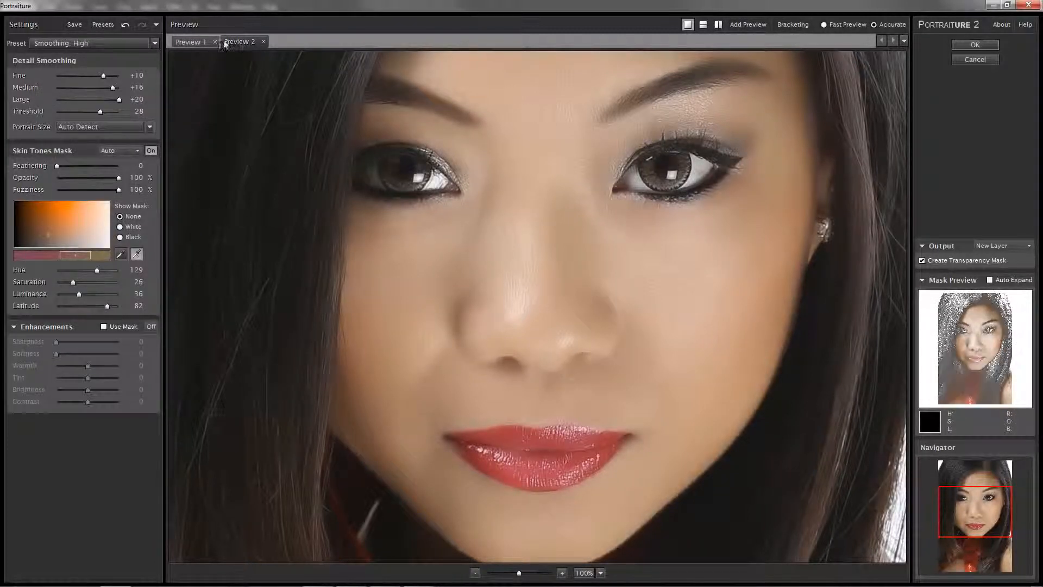
Compare the Default result in Preview 1 with the Smoothing: High result in Preview 2, including their Detail Smoothing values.
click(190, 42)
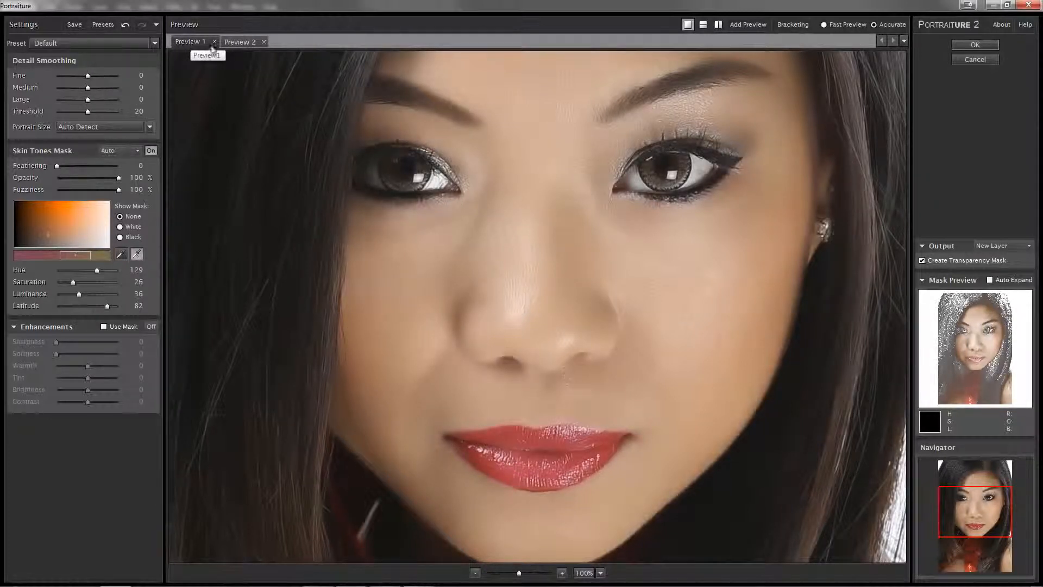
click(236, 42)
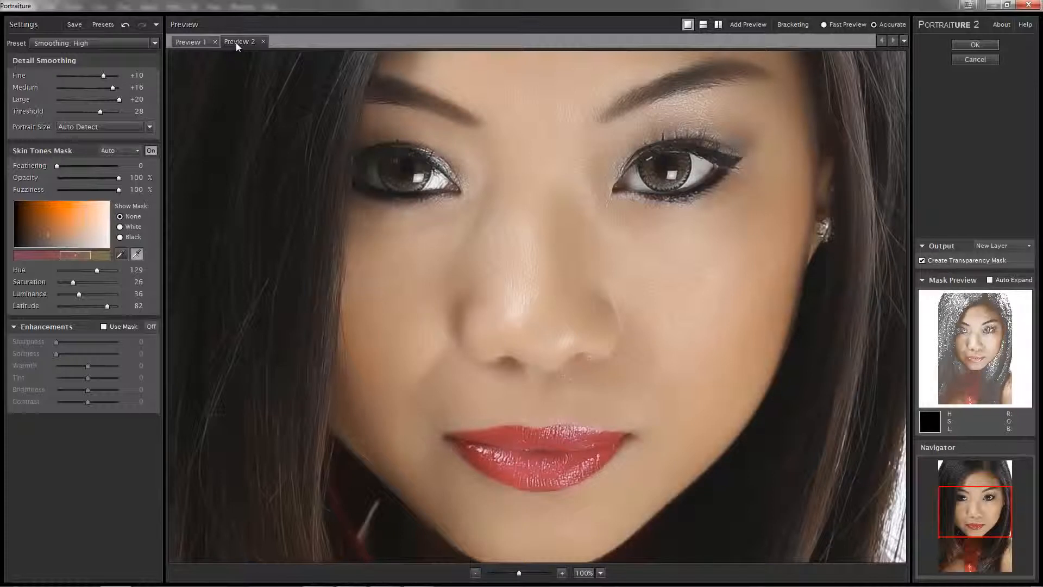
click(183, 40)
click(227, 43)
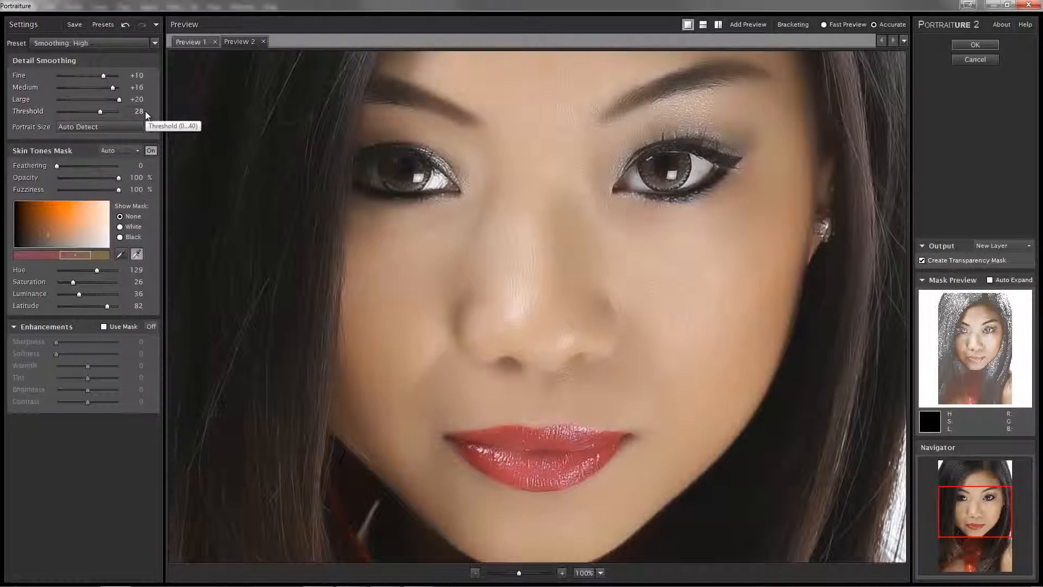
click(188, 43)
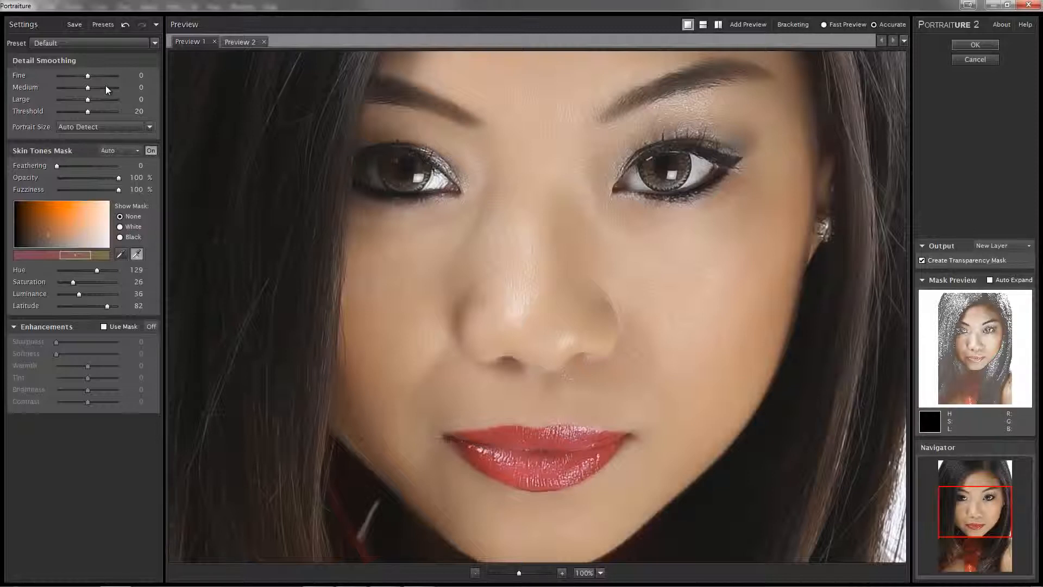
click(232, 44)
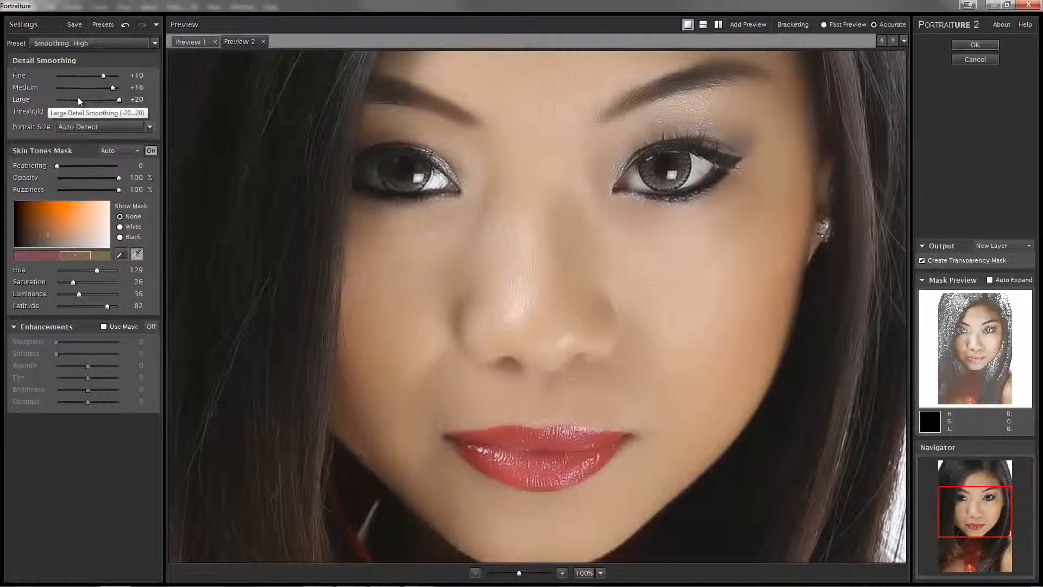
click(190, 43)
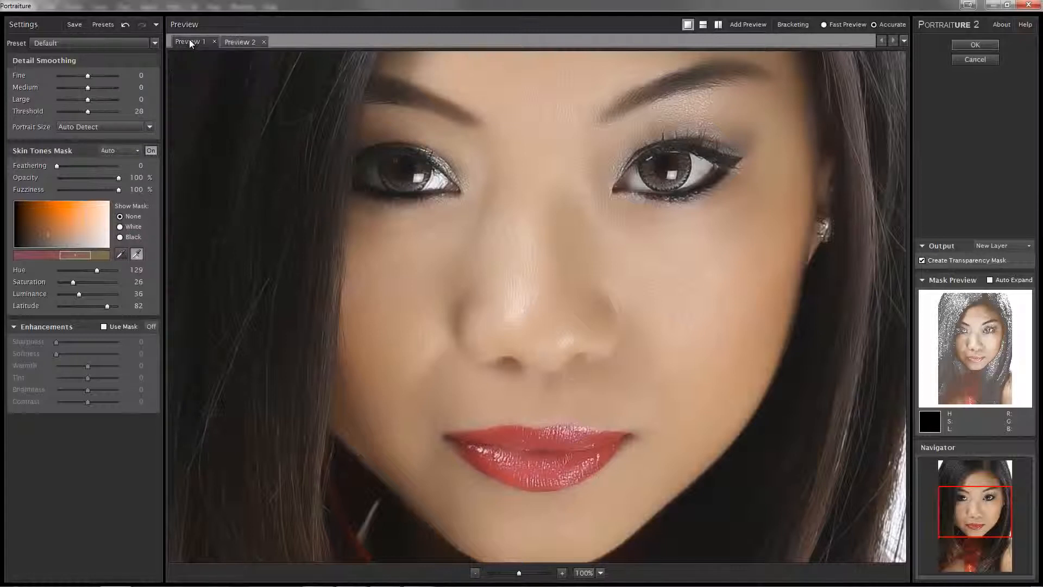
Add a third preview based on Preview 2, with Fine, Medium and Large set to +20 and Threshold to 40.
click(233, 43)
click(748, 26)
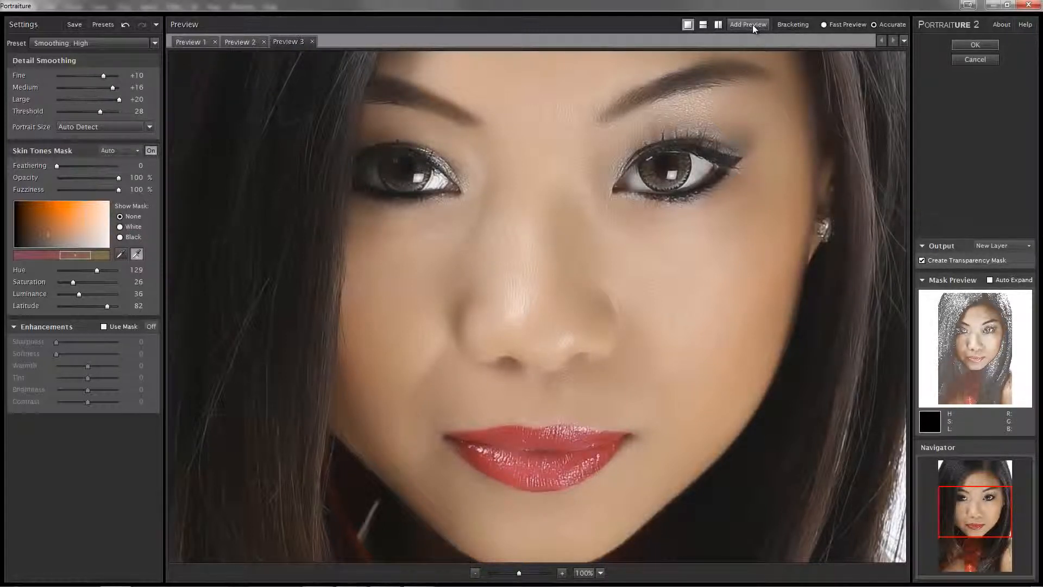
drag(103, 76, 126, 111)
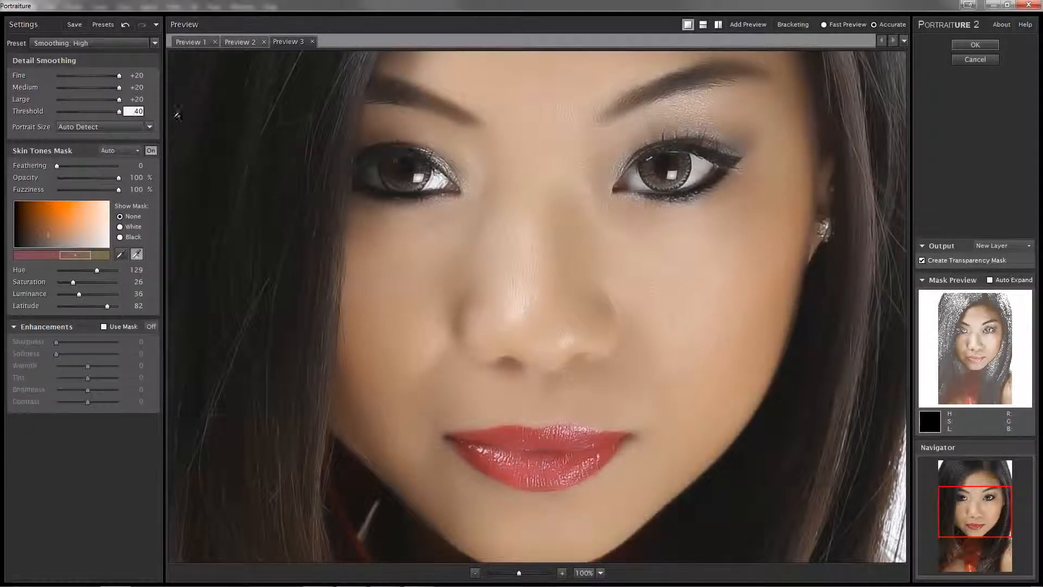
Add a fourth preview with Fine, Medium and Large set to -20 and Threshold to 0, and sample tones around the eyebrow for its mask.
click(735, 25)
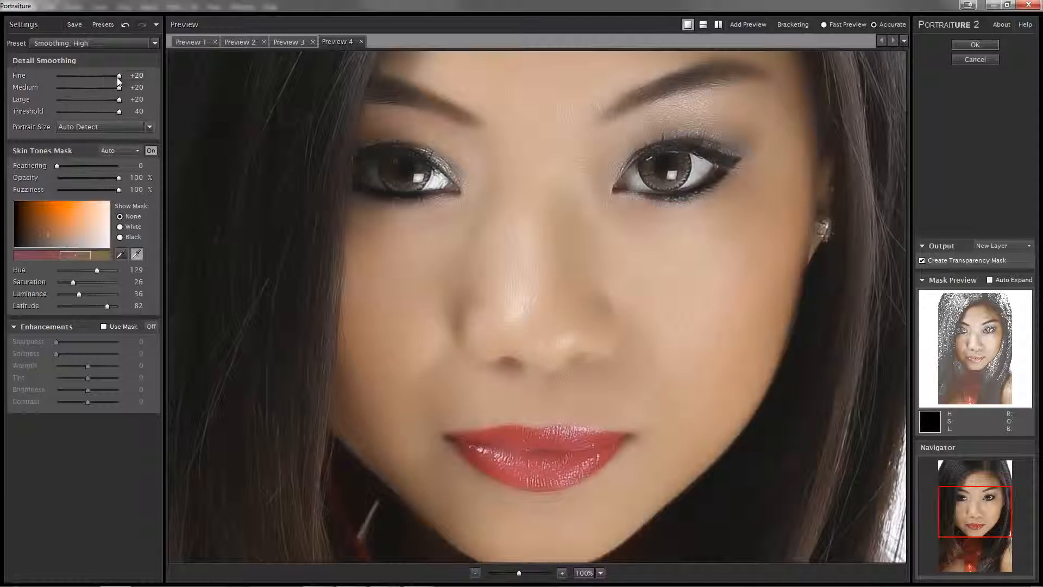
drag(119, 76, 54, 94)
drag(118, 100, 44, 104)
drag(119, 112, 58, 117)
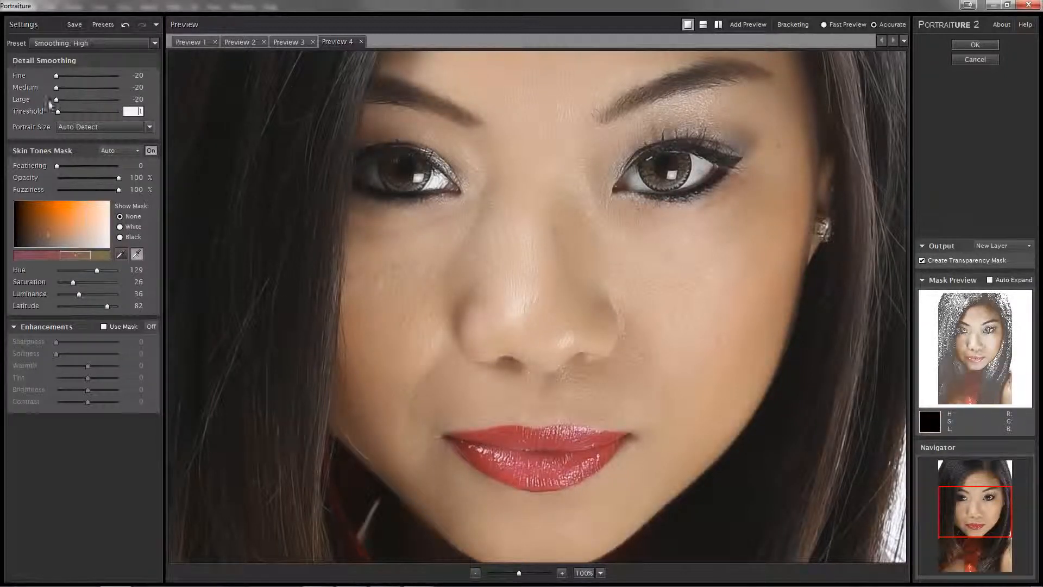
drag(60, 110, 54, 111)
click(632, 99)
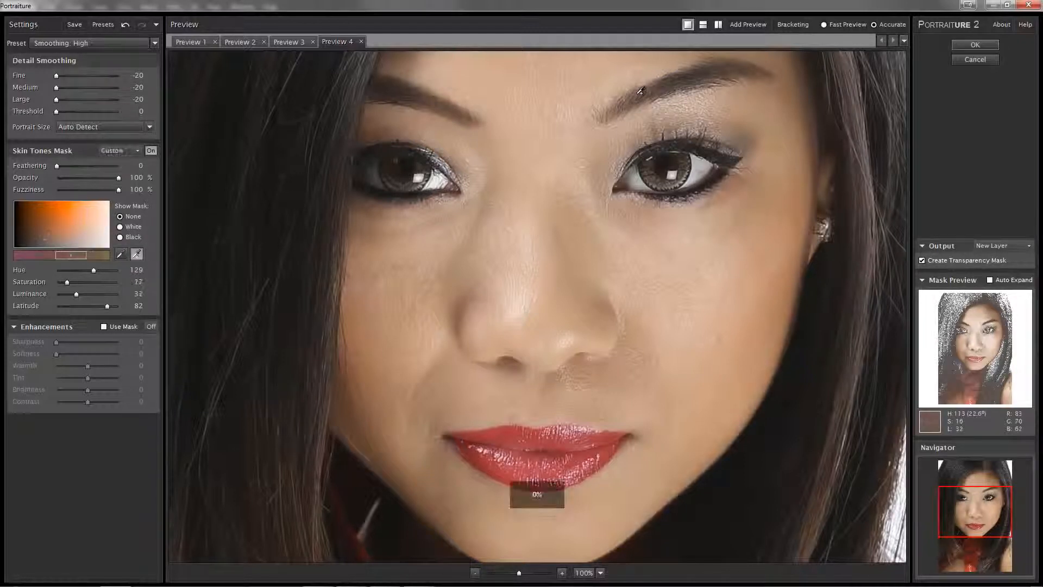
click(595, 125)
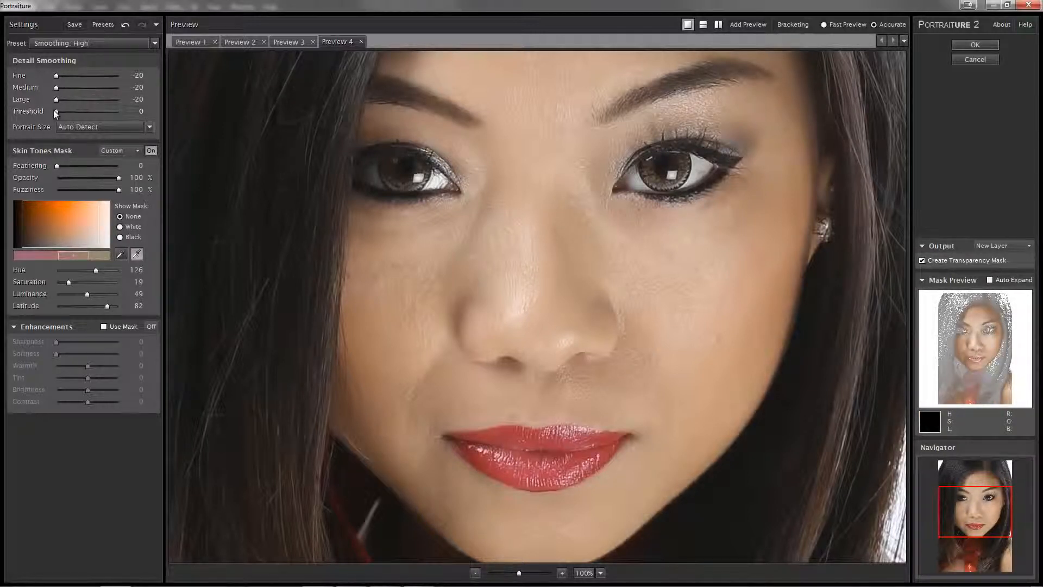
In Preview 3, resample the skin tones mask from the nose bridge and check the mask against white.
click(284, 44)
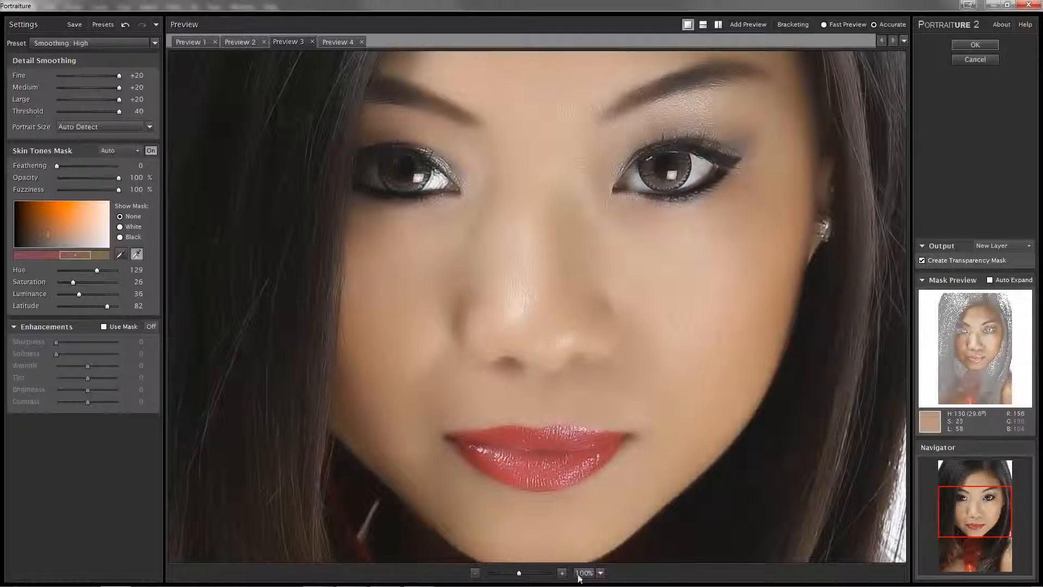
click(601, 574)
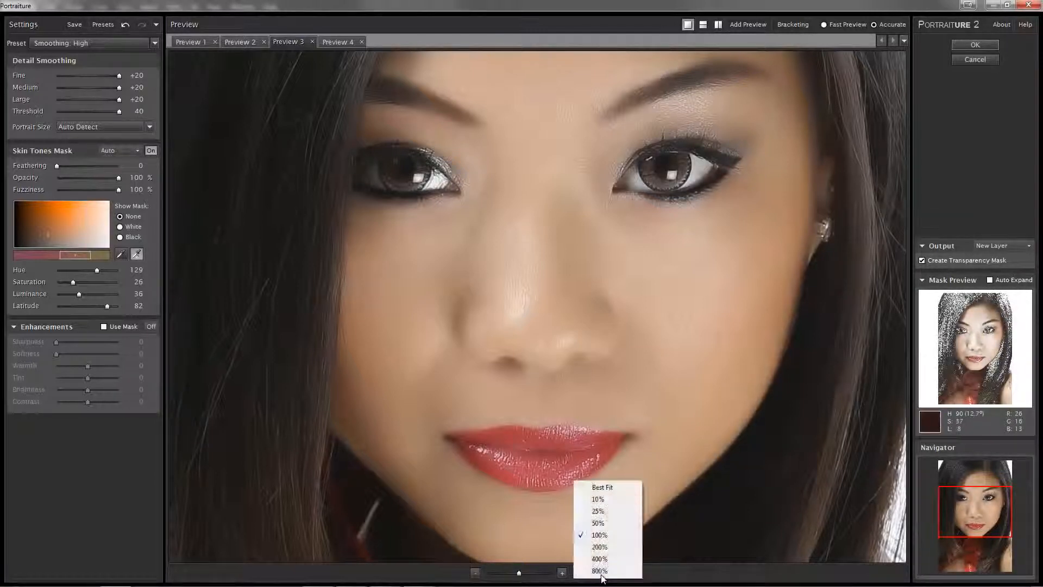
click(602, 487)
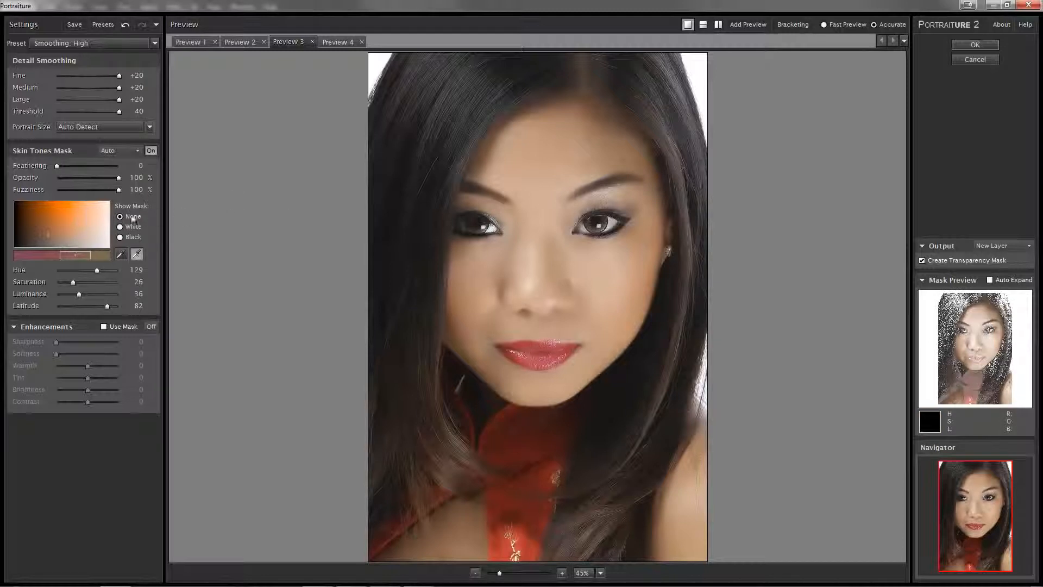
click(122, 253)
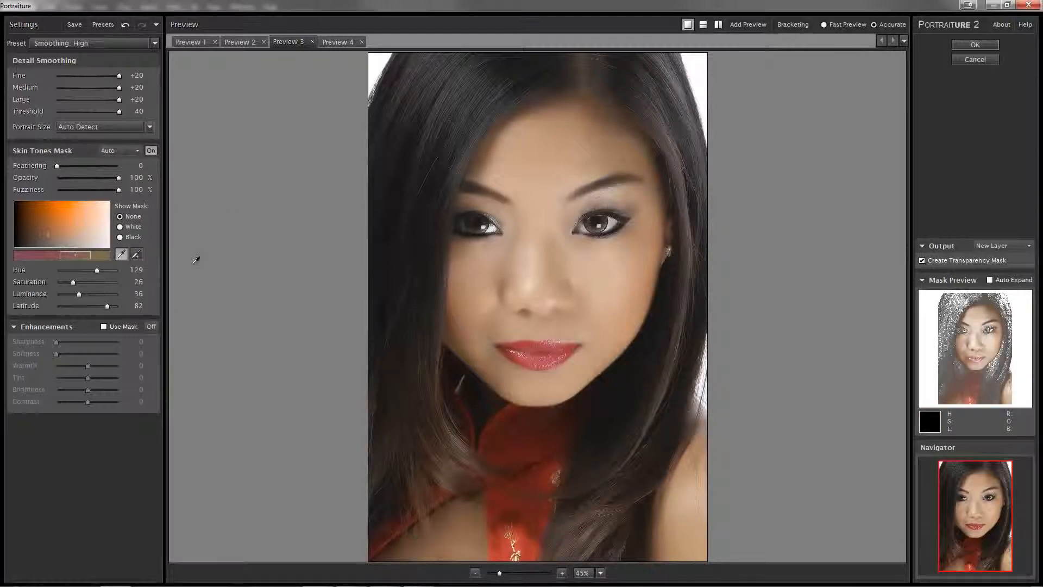
click(520, 274)
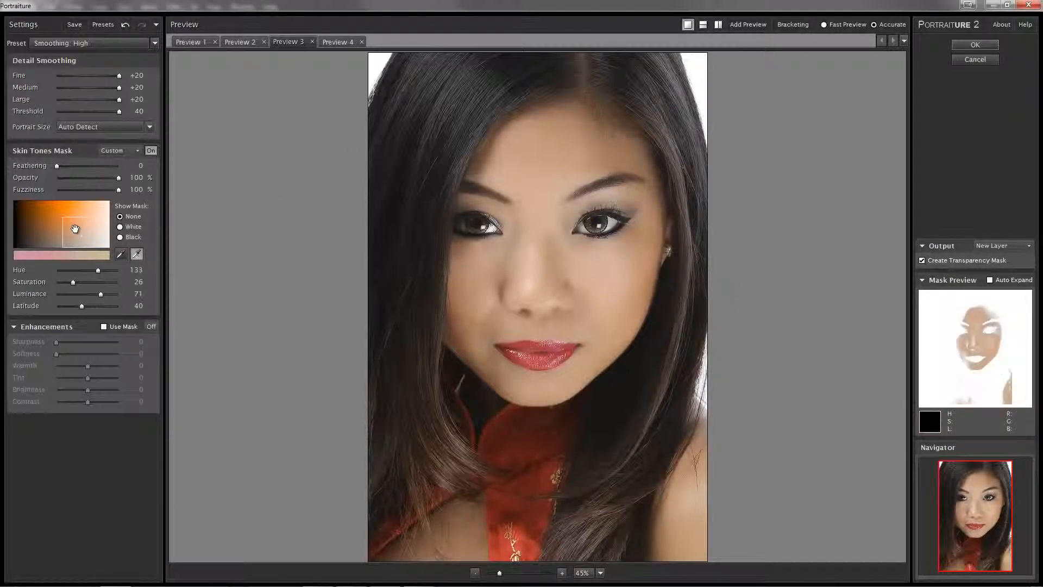
click(130, 227)
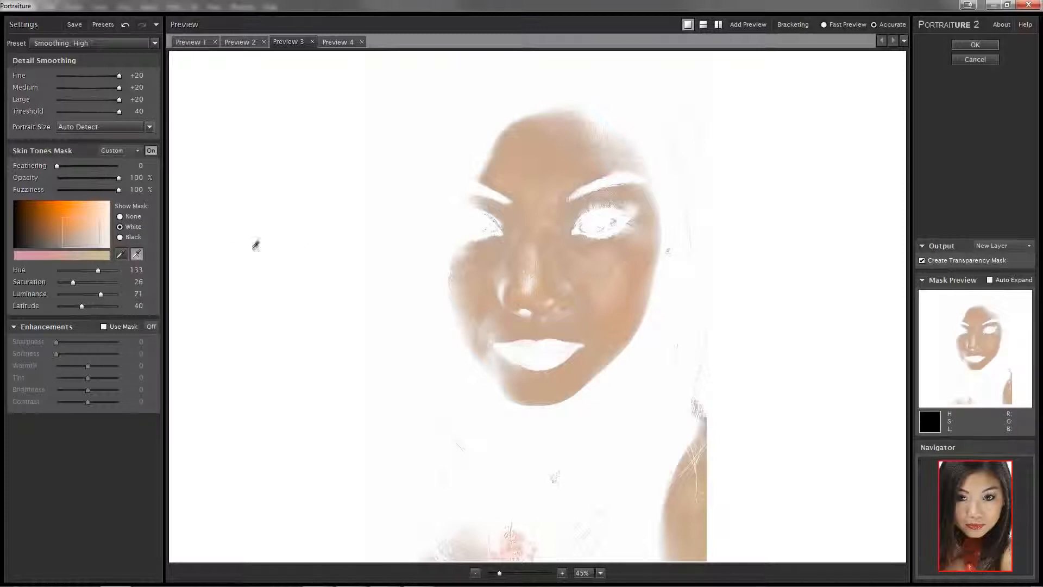
click(120, 216)
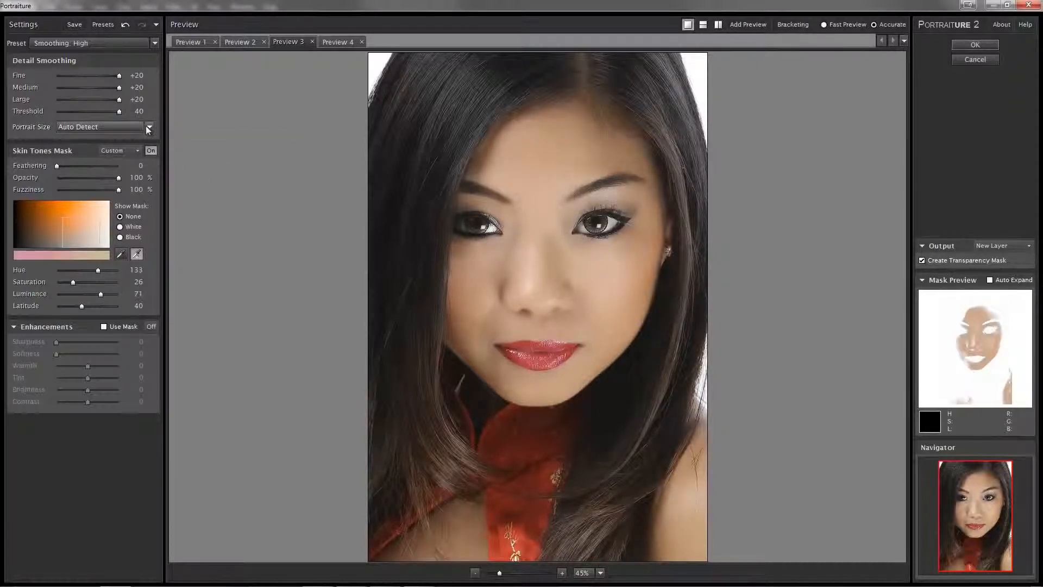
Apply the Smoothing: Normal preset to Preview 3 and close all other previews.
click(117, 44)
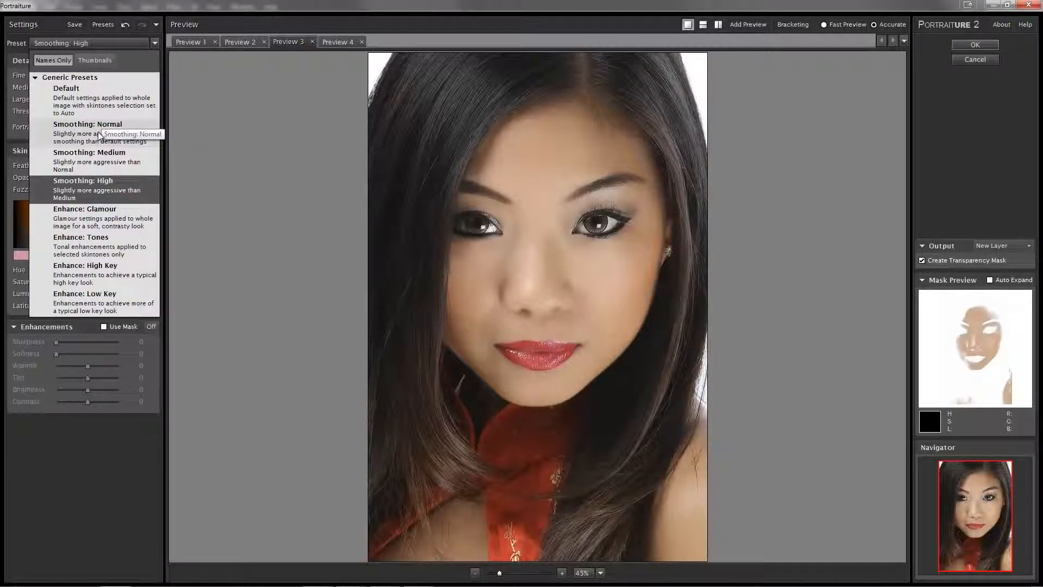
click(100, 136)
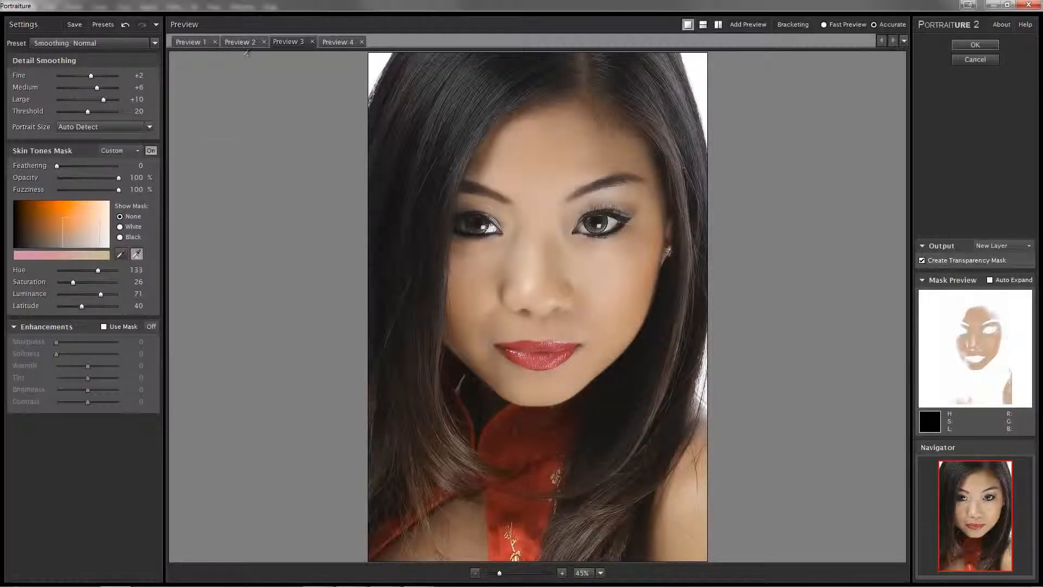
right_click(297, 47)
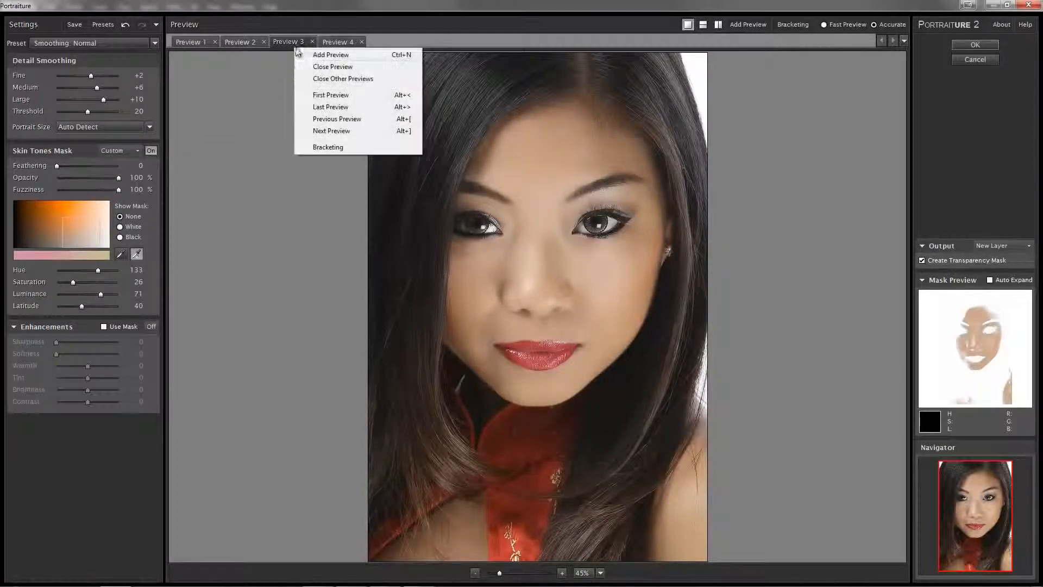
click(321, 81)
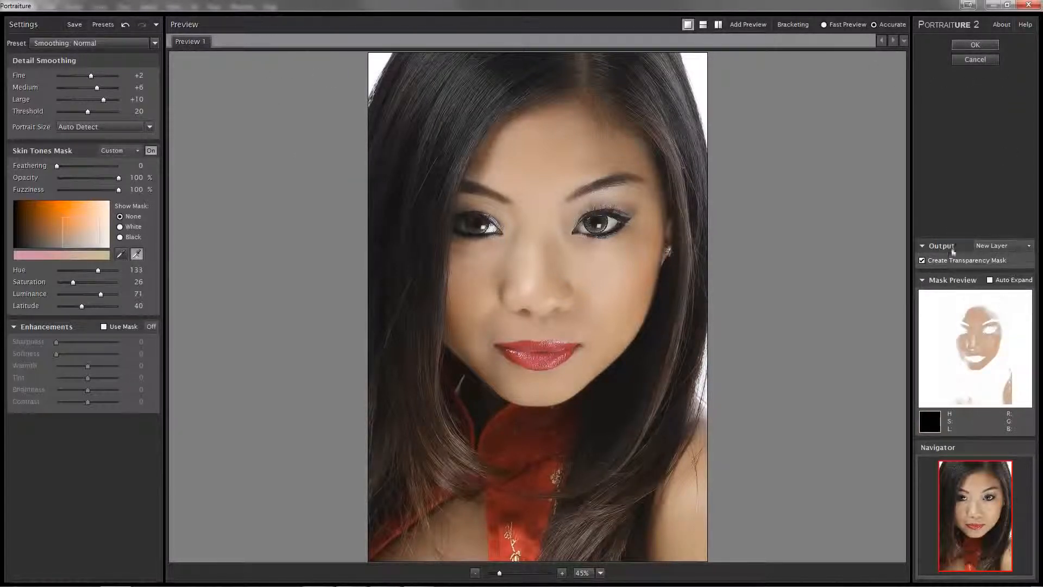
Keep the output set to New Layer and apply the Portraiture filter to the portrait.
click(1029, 247)
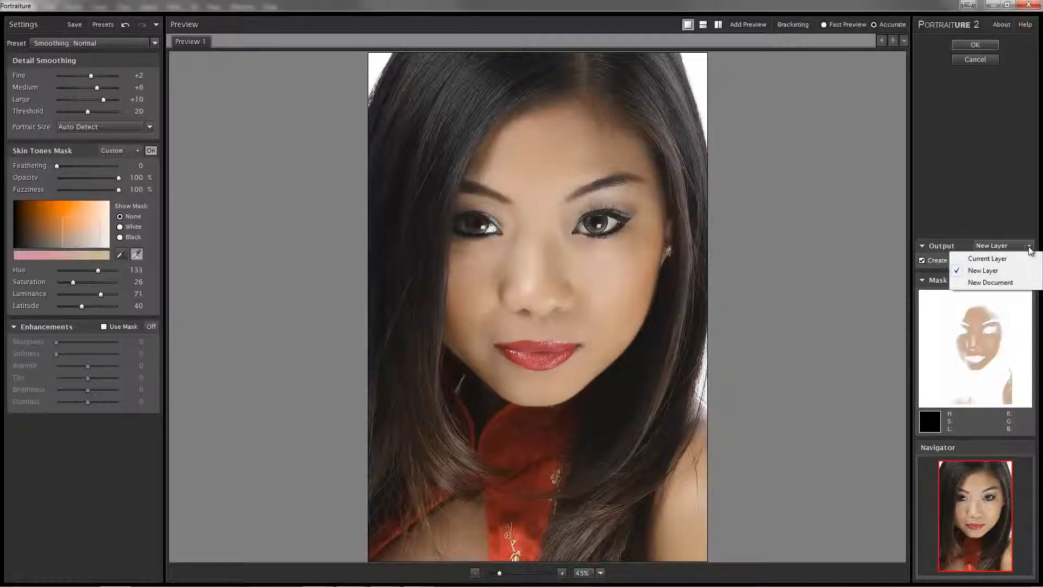
click(1000, 268)
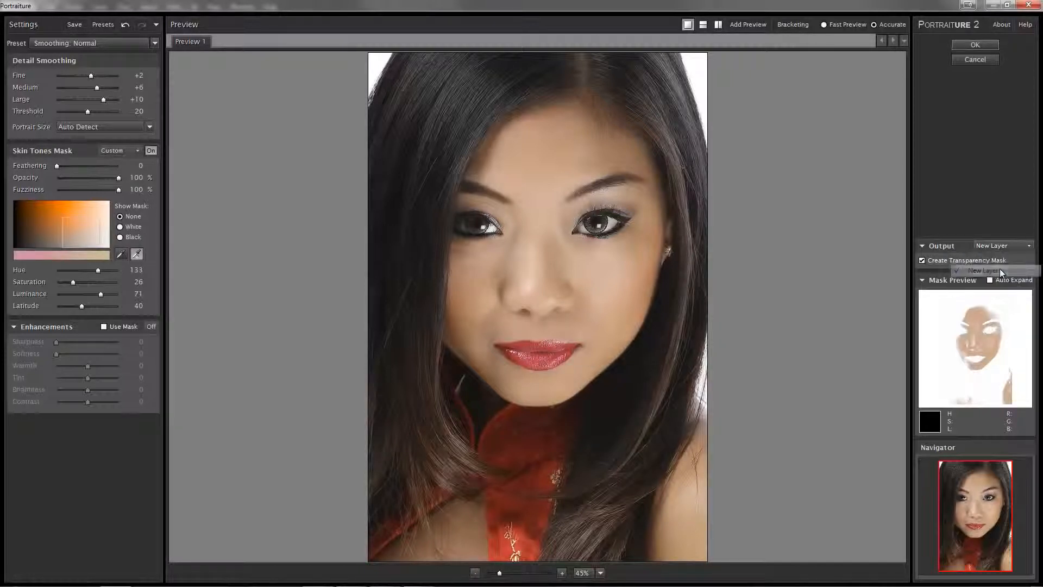
click(985, 44)
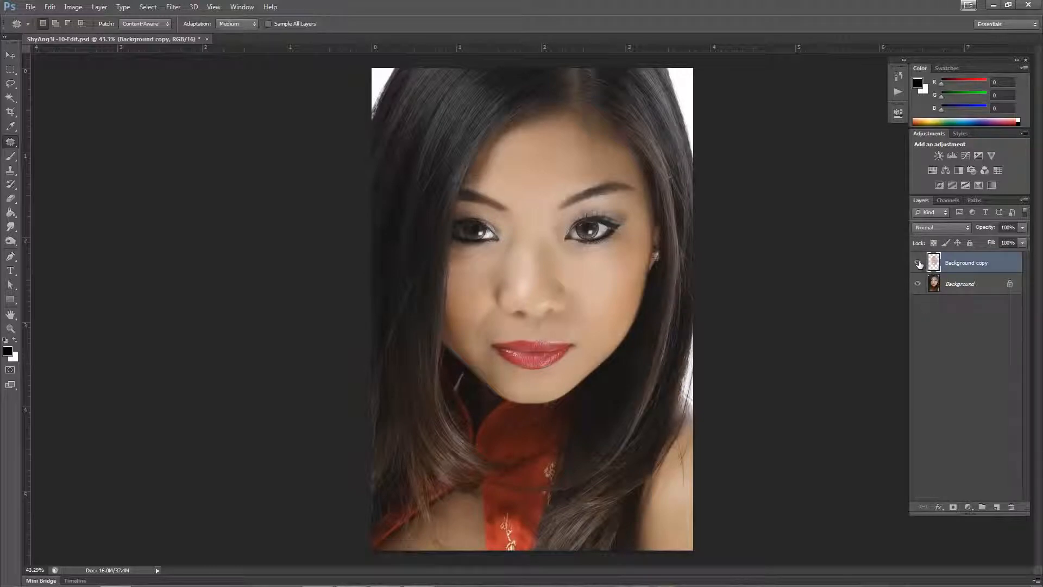
Inspect the Background copy layer on its own and set its opacity to 75%.
alt+click(918, 264)
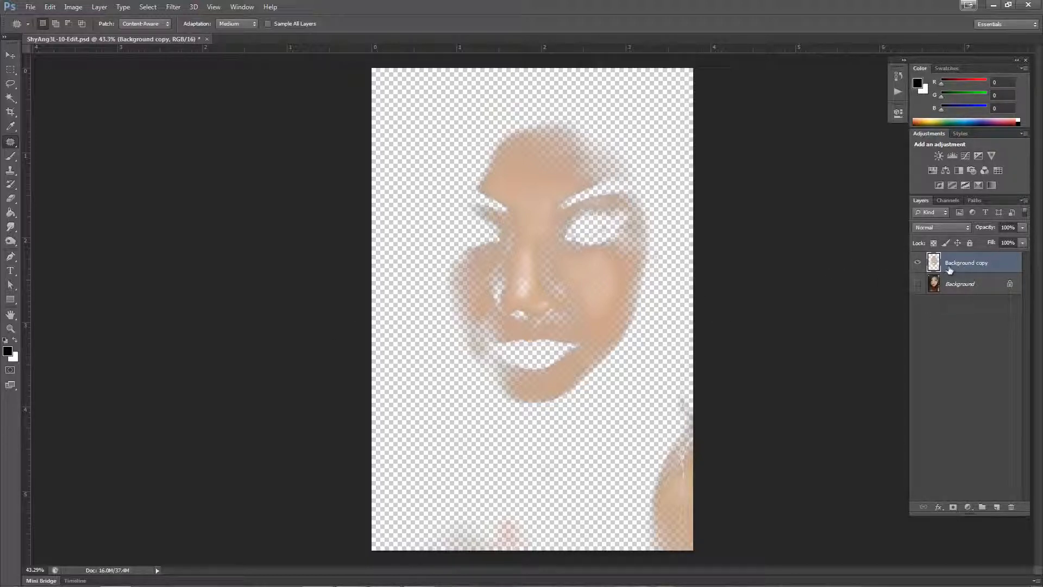
alt+click(918, 265)
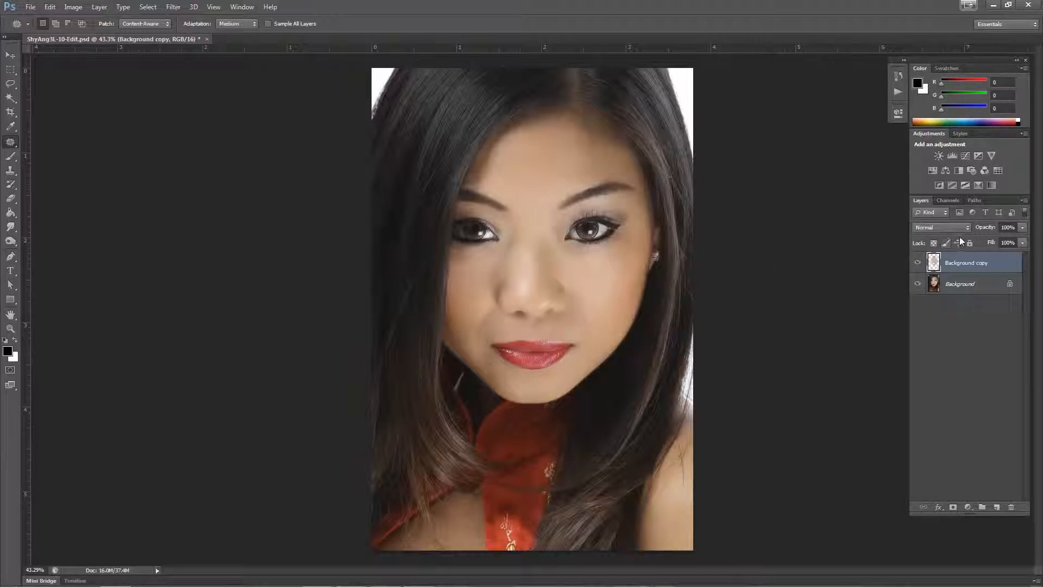
click(1023, 228)
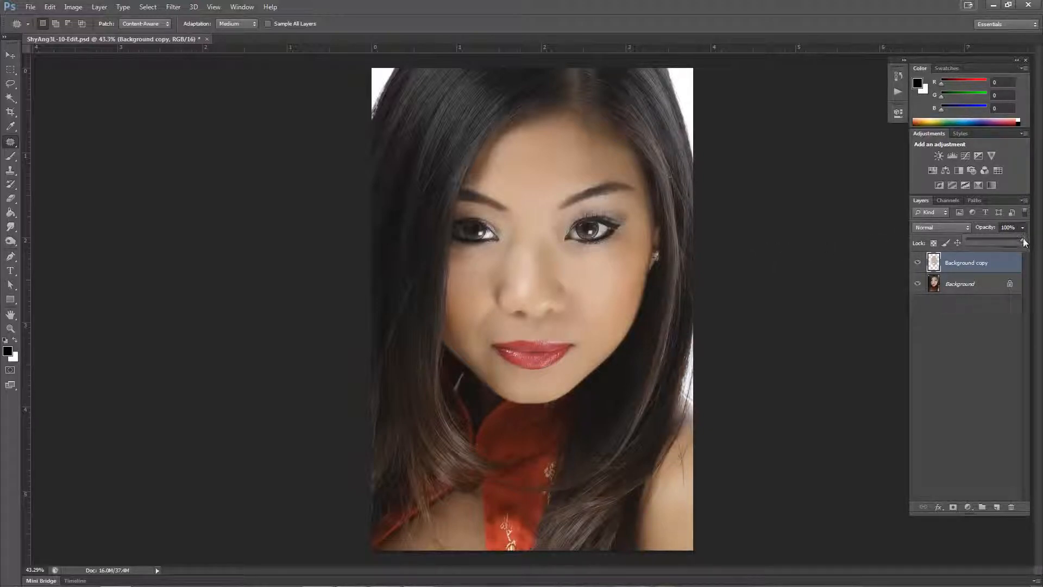
drag(1023, 243, 999, 239)
drag(1007, 240, 1009, 241)
click(970, 321)
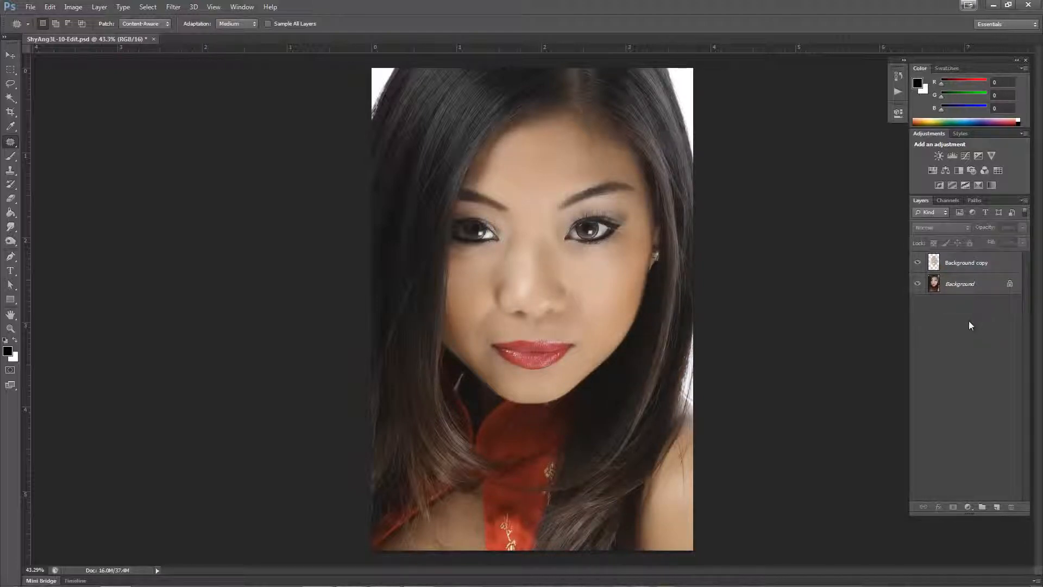
Rename the Background copy layer to Portraiture 5.
double_click(963, 262)
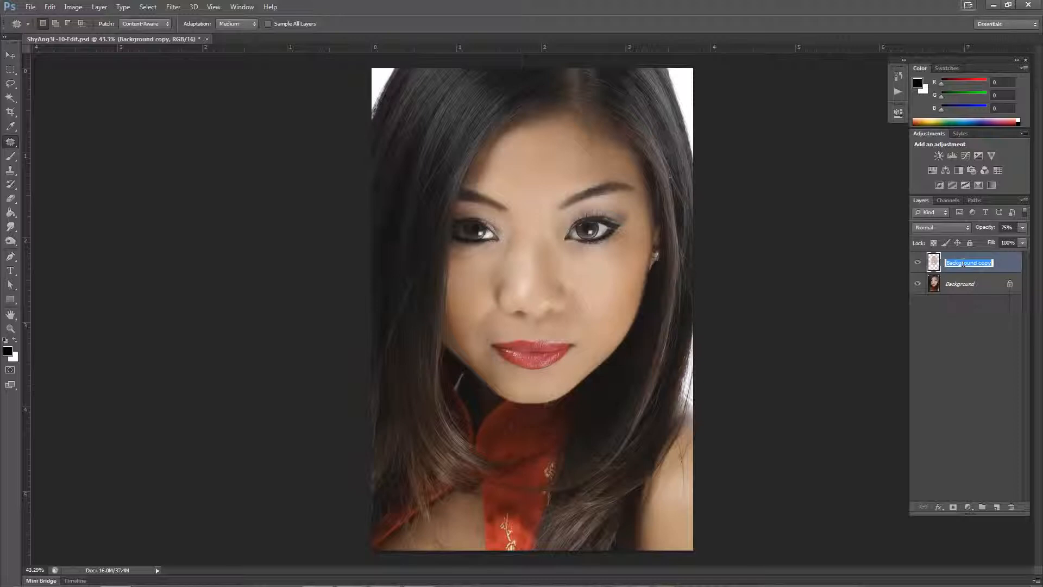
text(Portraiture 5)
key(Return)
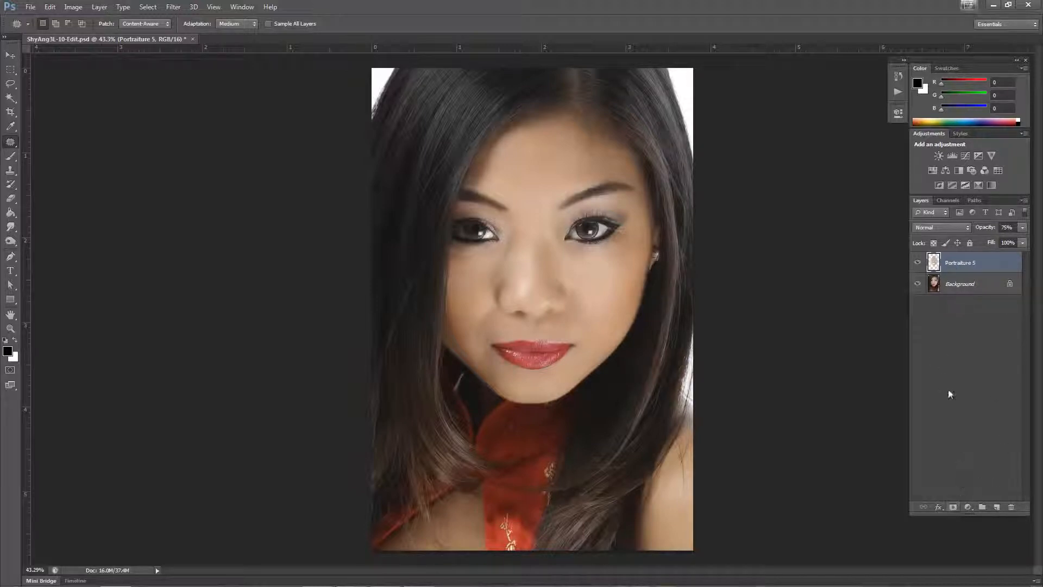
Isolate the Portraiture 5 layer, add a layer mask and brush black over the reddish dress patch at the image's lower edge.
alt+click(917, 264)
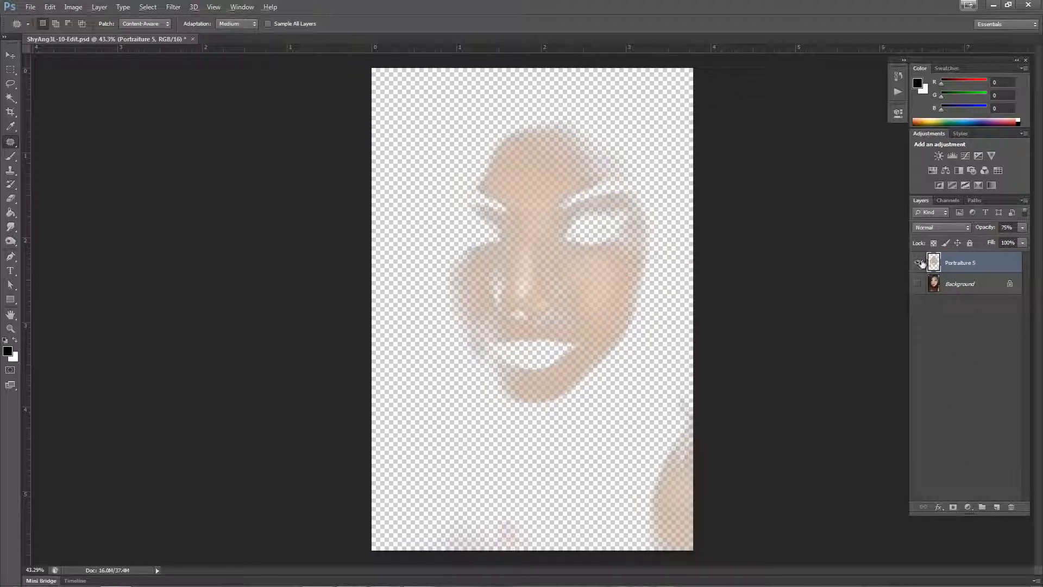
click(953, 508)
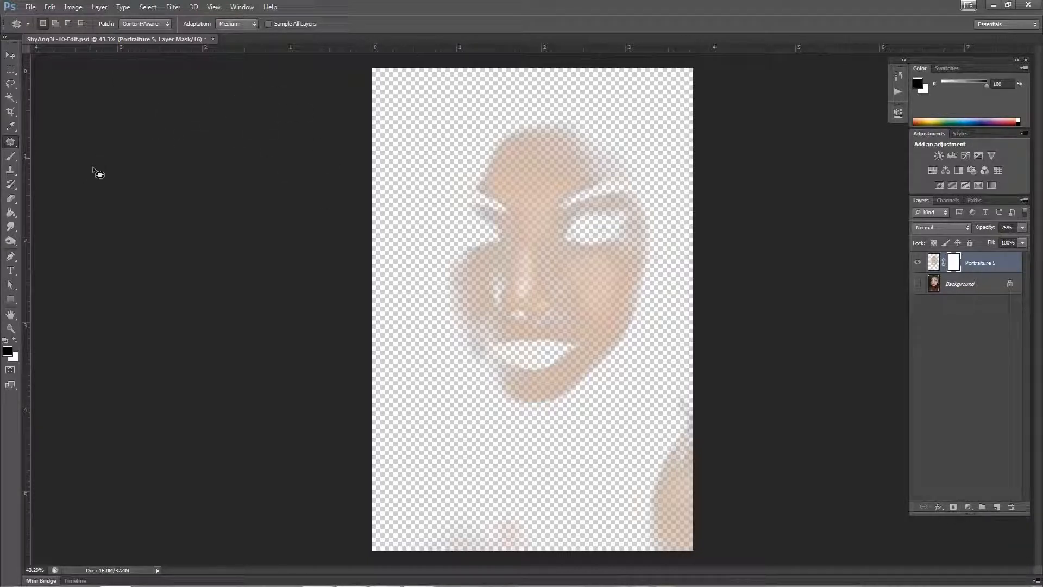
key(b)
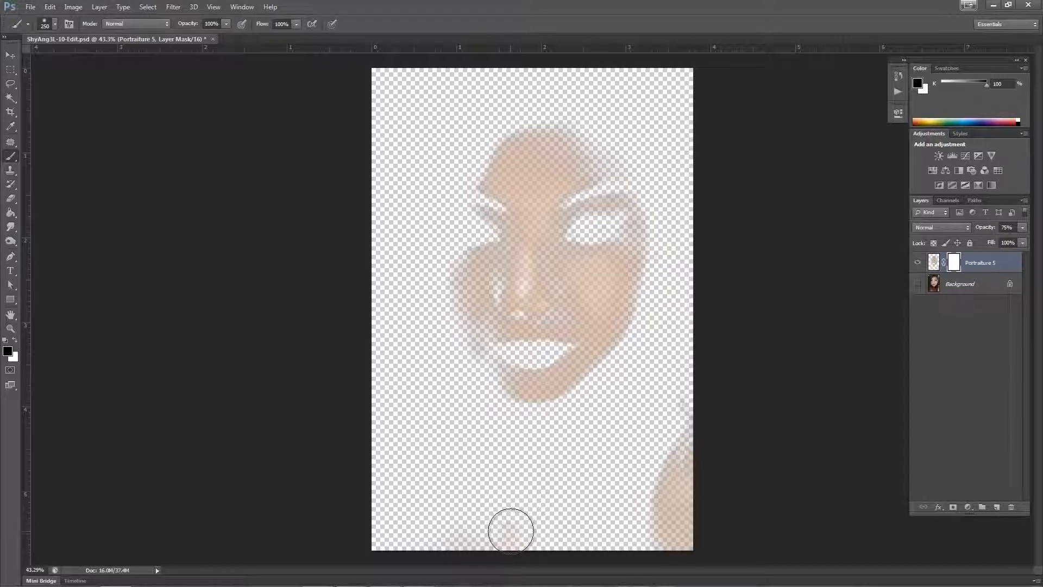
drag(510, 530, 536, 533)
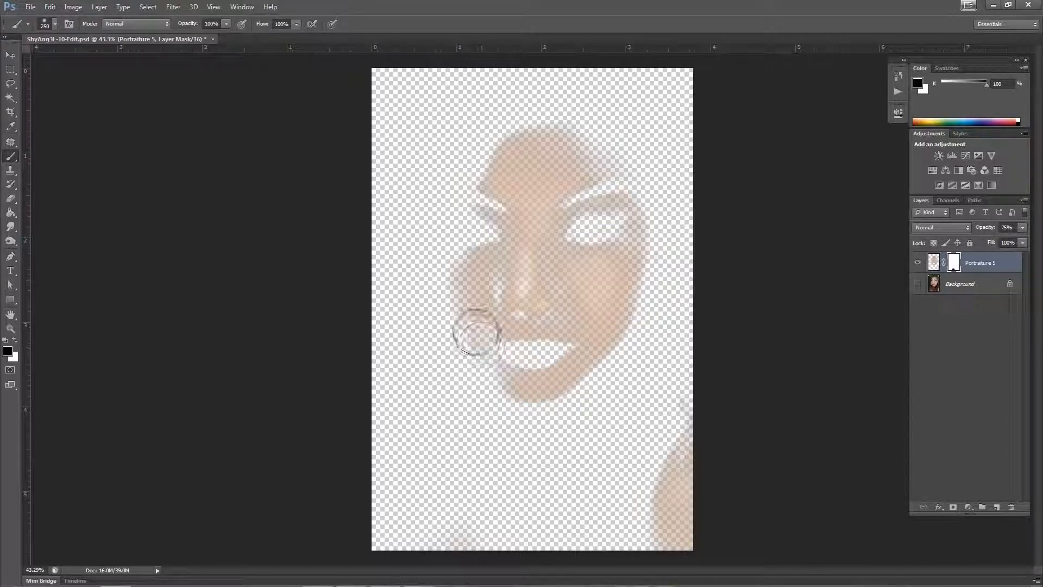
alt+click(918, 263)
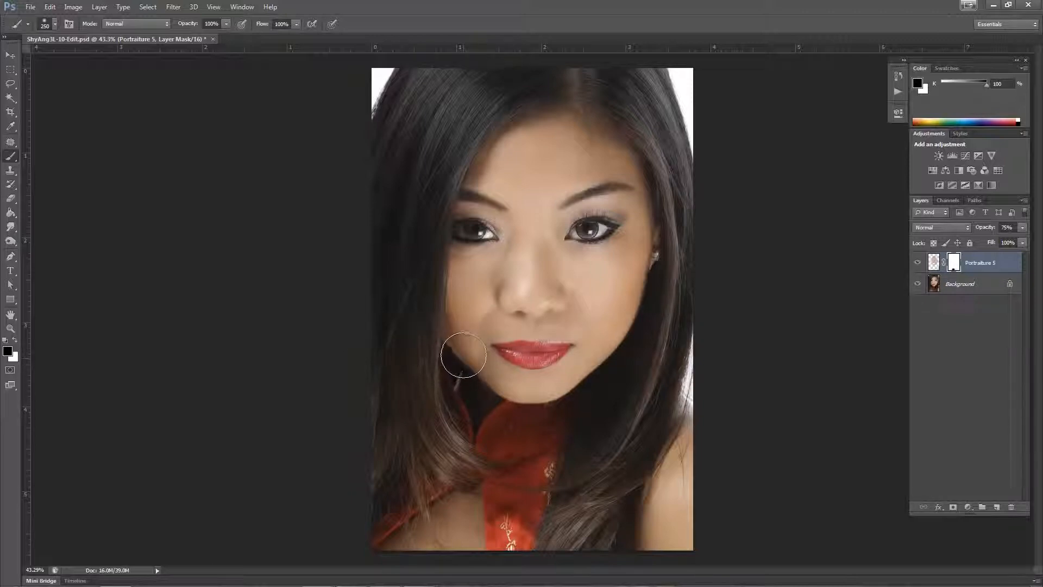
Apply the layer mask permanently to the Portraiture 5 layer and check the layer on its own.
right_click(954, 266)
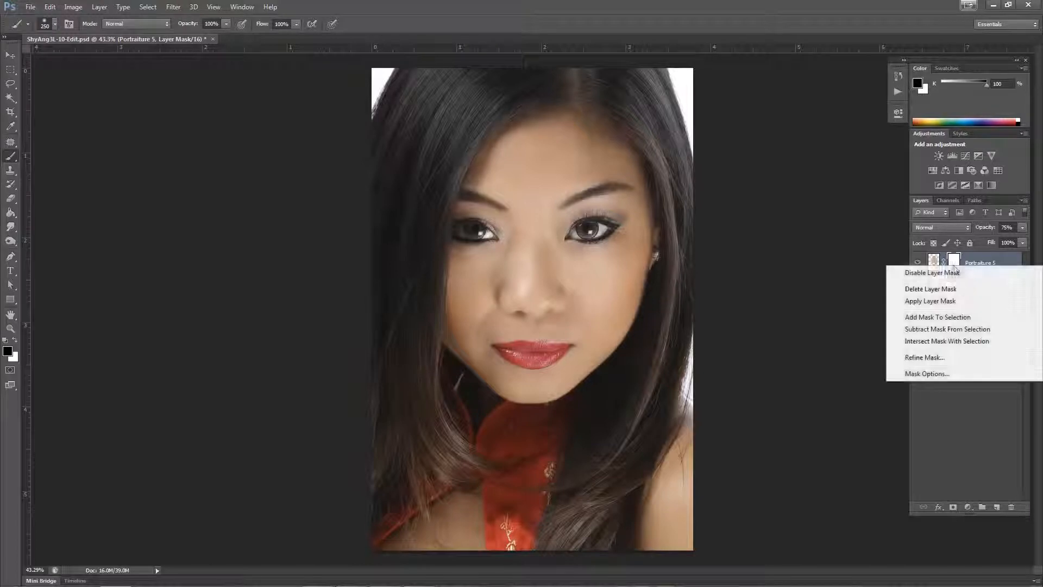
click(954, 302)
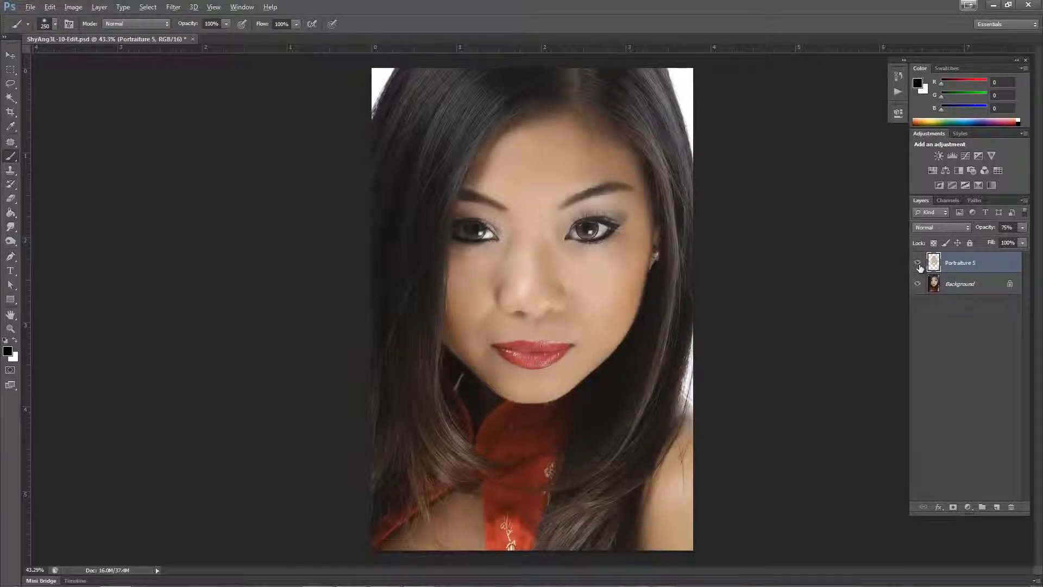
alt+click(919, 265)
alt+click(919, 265)
Save the document and compare the portrait with and without the Portraiture 5 layer.
key(ctrl+s)
click(918, 264)
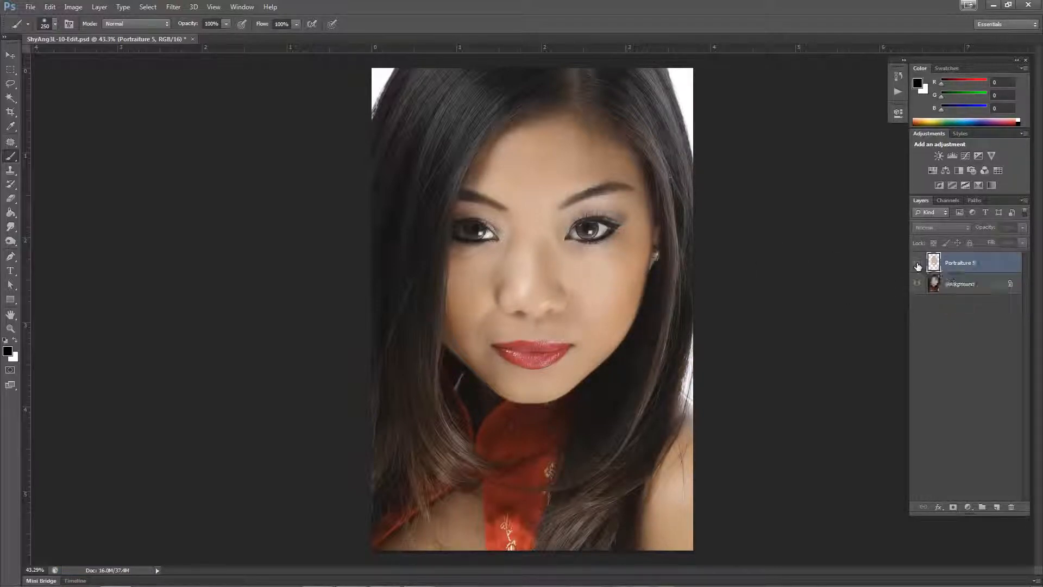
click(917, 264)
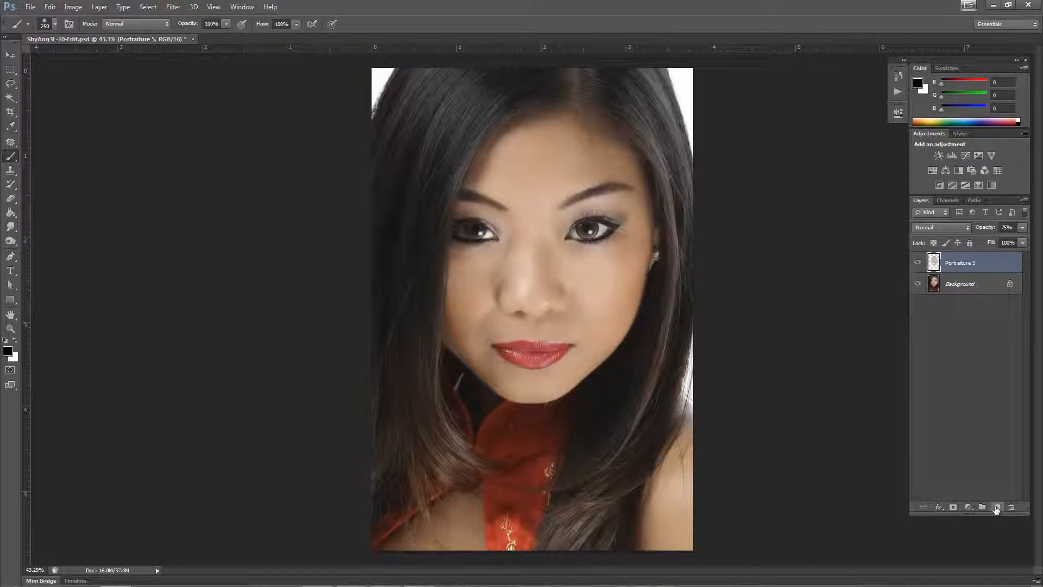
Add a new empty layer above the Portraiture 5 layer.
click(996, 507)
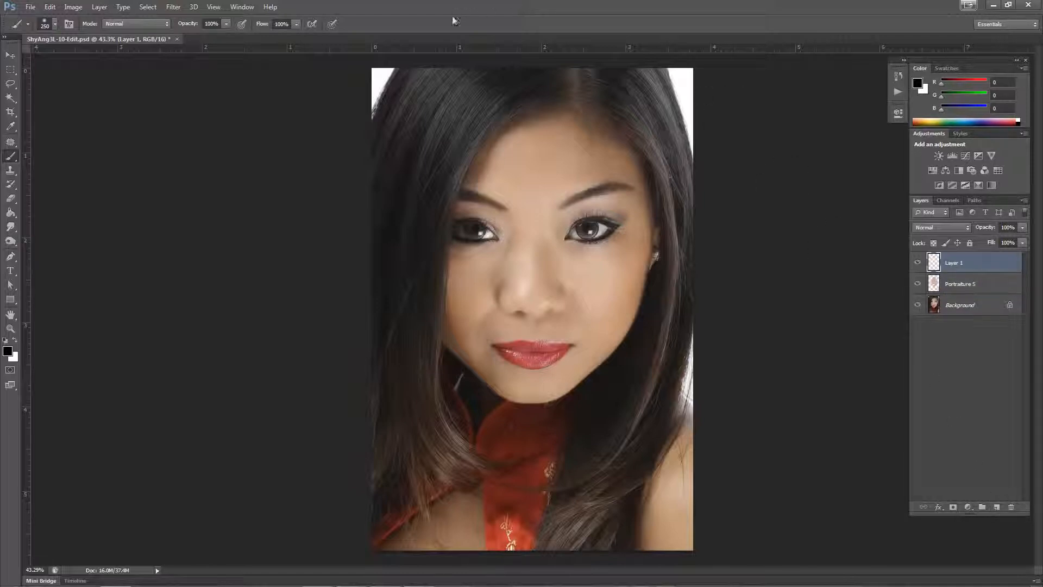
scroll(550, 258, up, 2)
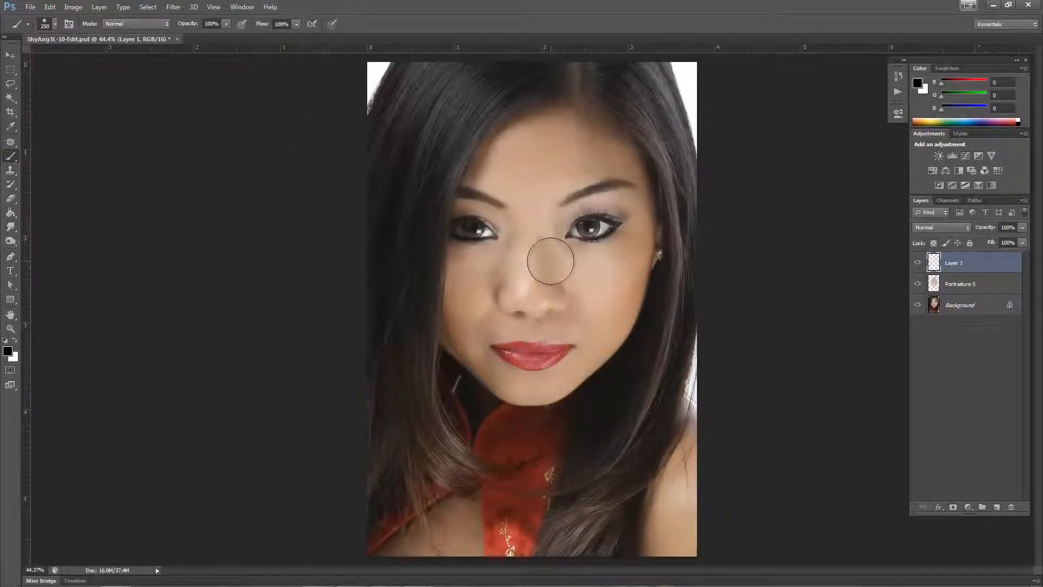
Use the Spot Healing Brush on Layer 1 to remove small blemishes from the earring-side cheek and the bridge of the nose.
scroll(558, 268, up, 2)
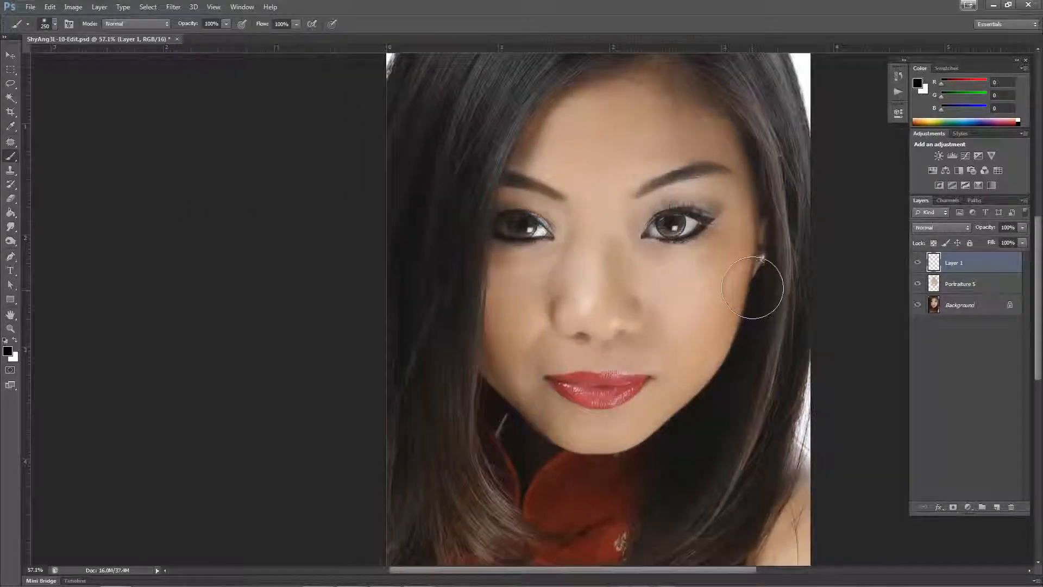
scroll(706, 293, up, 3)
scroll(560, 288, up, 1)
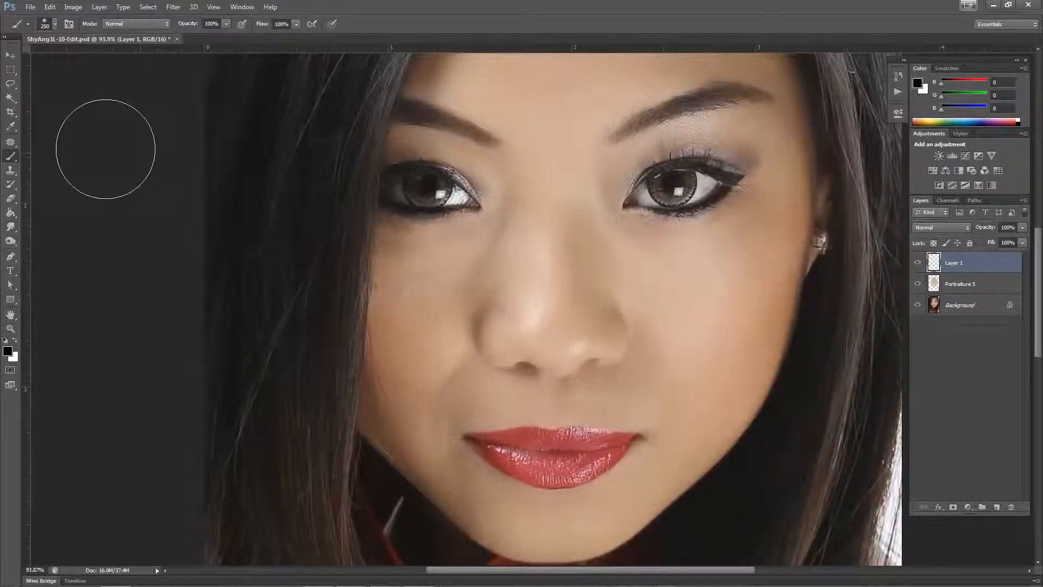
click(14, 143)
right_click(14, 146)
click(52, 142)
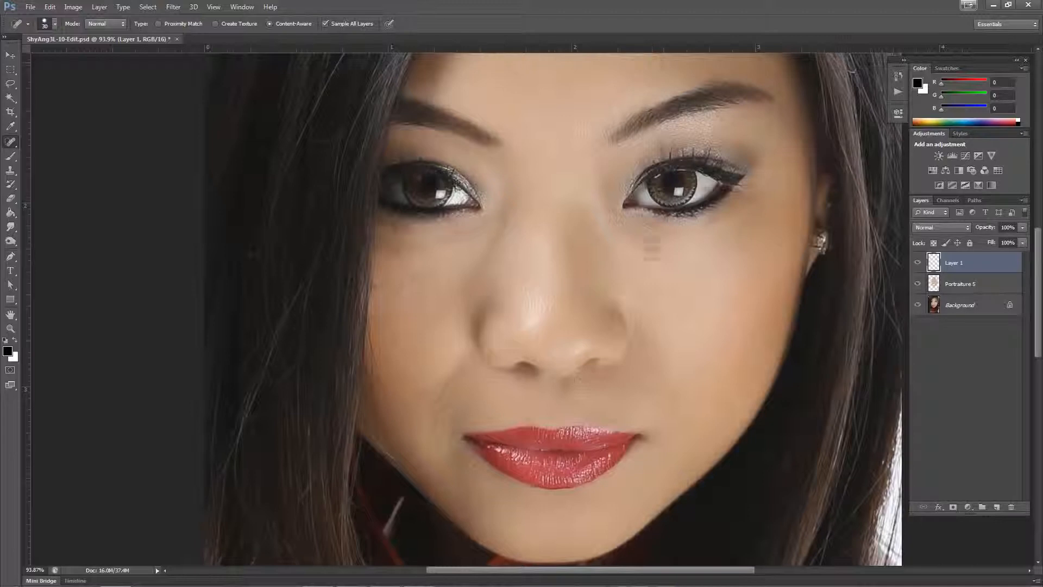
click(715, 349)
click(730, 335)
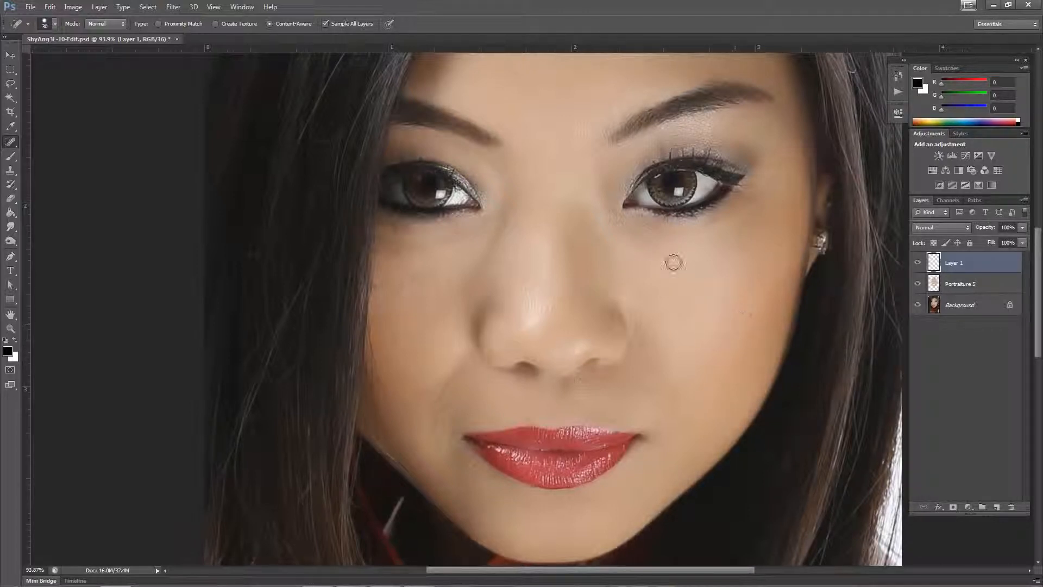
click(568, 243)
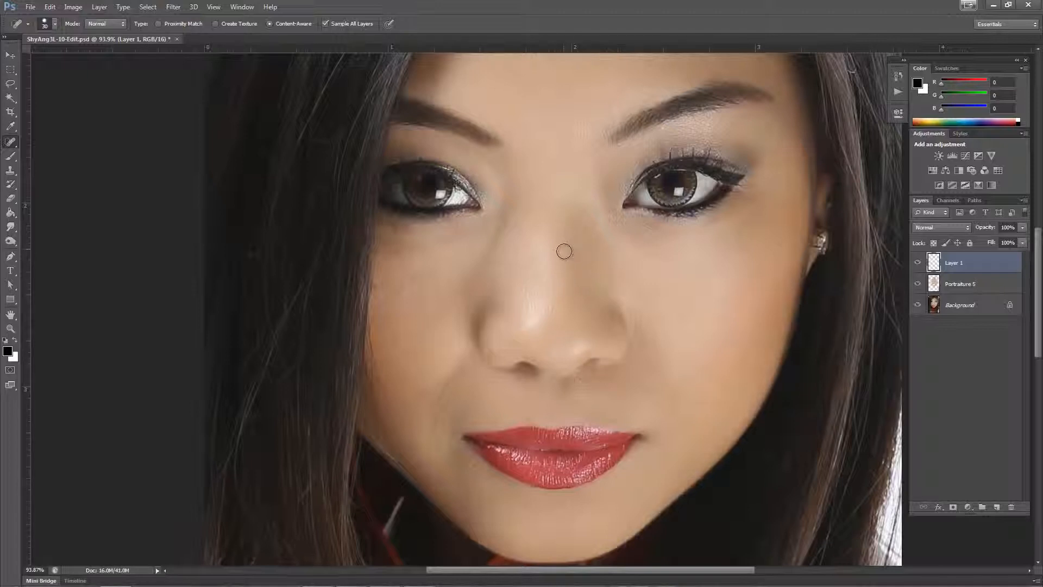
Heal the small spots between the eyebrows, at the earring-side temple and along the outer edge of that cheek.
click(593, 183)
click(779, 166)
drag(760, 279, 762, 280)
drag(751, 331, 751, 327)
Heal the uneven skin on the earring-side cheek between the nose and the corner of the mouth with short strokes and dabs.
drag(650, 360, 674, 416)
click(670, 390)
drag(655, 371, 647, 350)
click(679, 366)
click(652, 393)
click(667, 392)
click(657, 387)
click(692, 324)
Fit the whole portrait in view and compare it with and without the healing on Layer 1.
scroll(679, 381, down, 5)
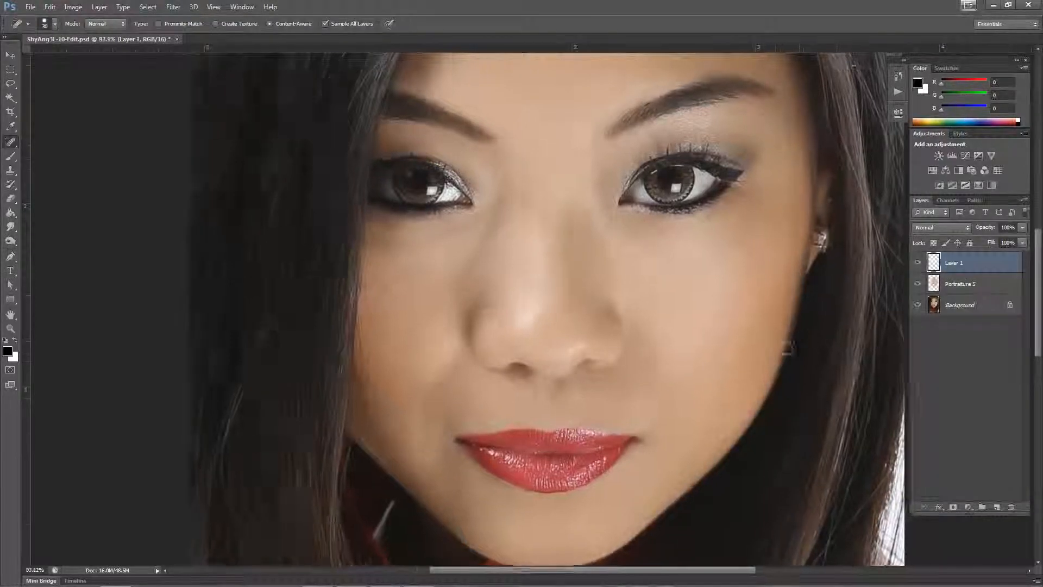
scroll(679, 380, down, 2)
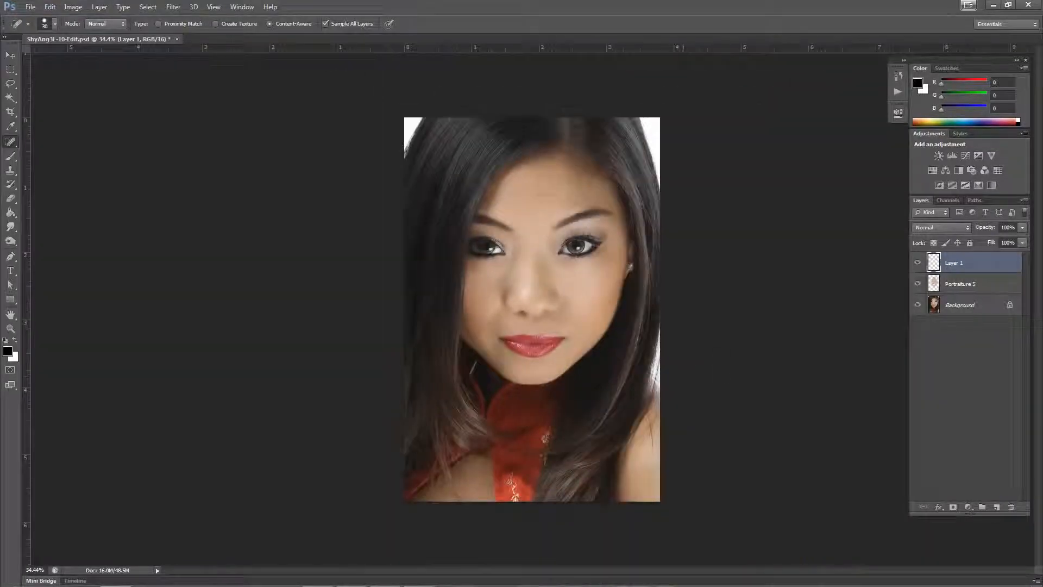
key(ctrl+0)
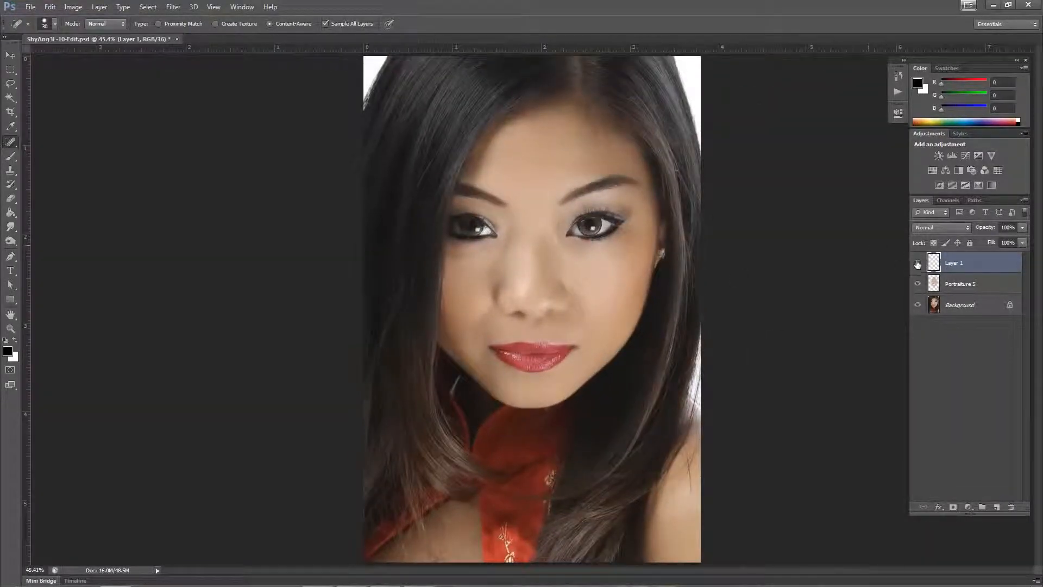
click(918, 264)
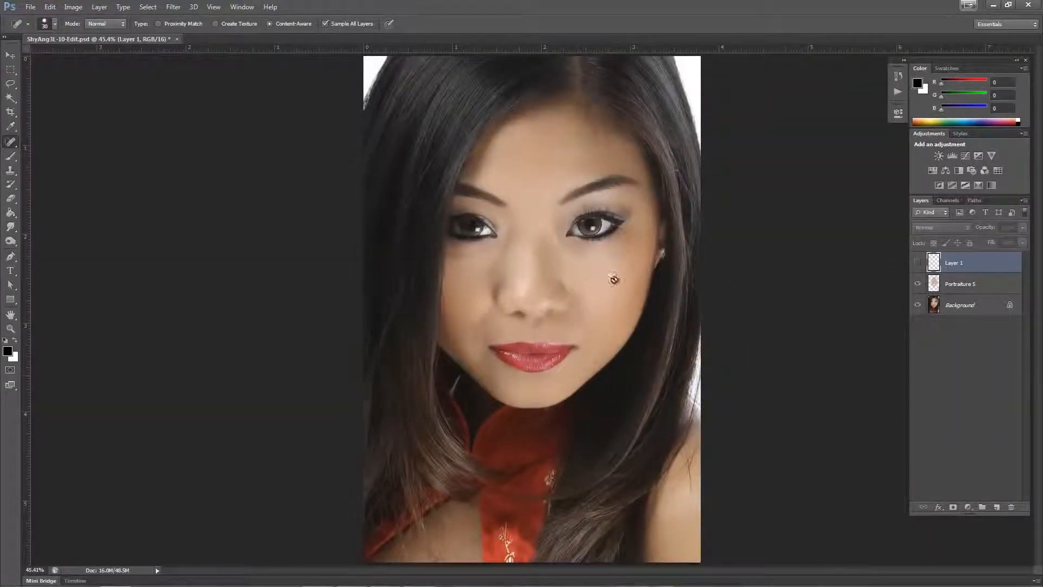
click(917, 263)
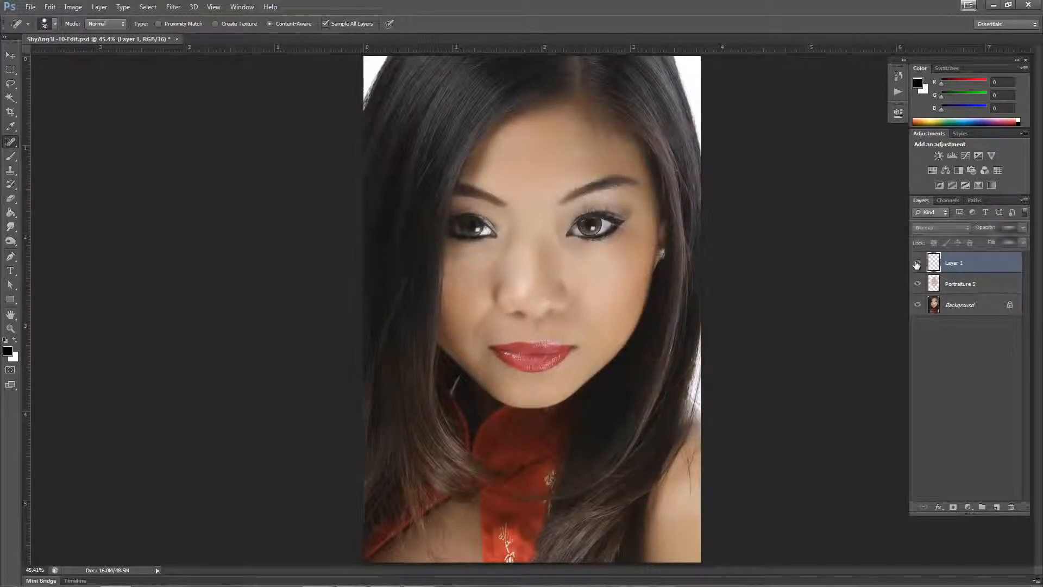